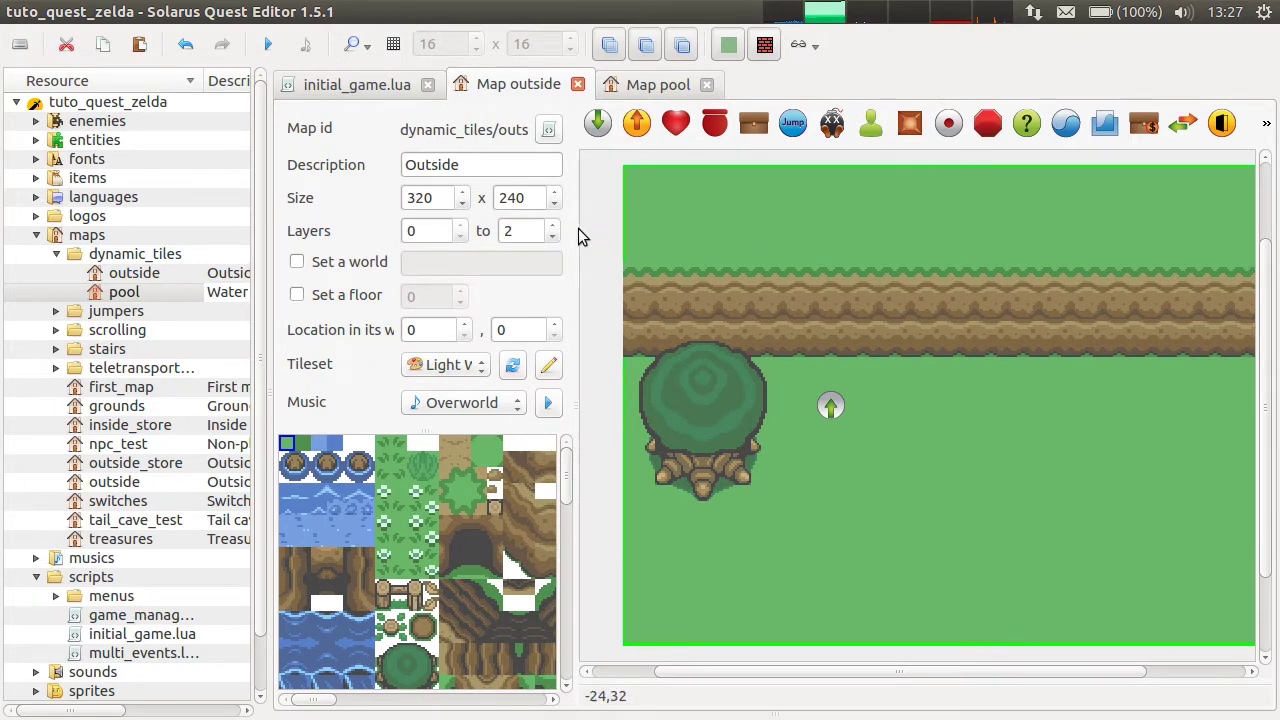
# Step: Stretch the tileset's ladder tile five tiles tall over the dirt cliff and save the map
pyautogui.moveTo(578, 230)
pyautogui.mouseDown()
pyautogui.moveTo(557, 229)
pyautogui.moveTo(579, 230)
pyautogui.mouseUp()
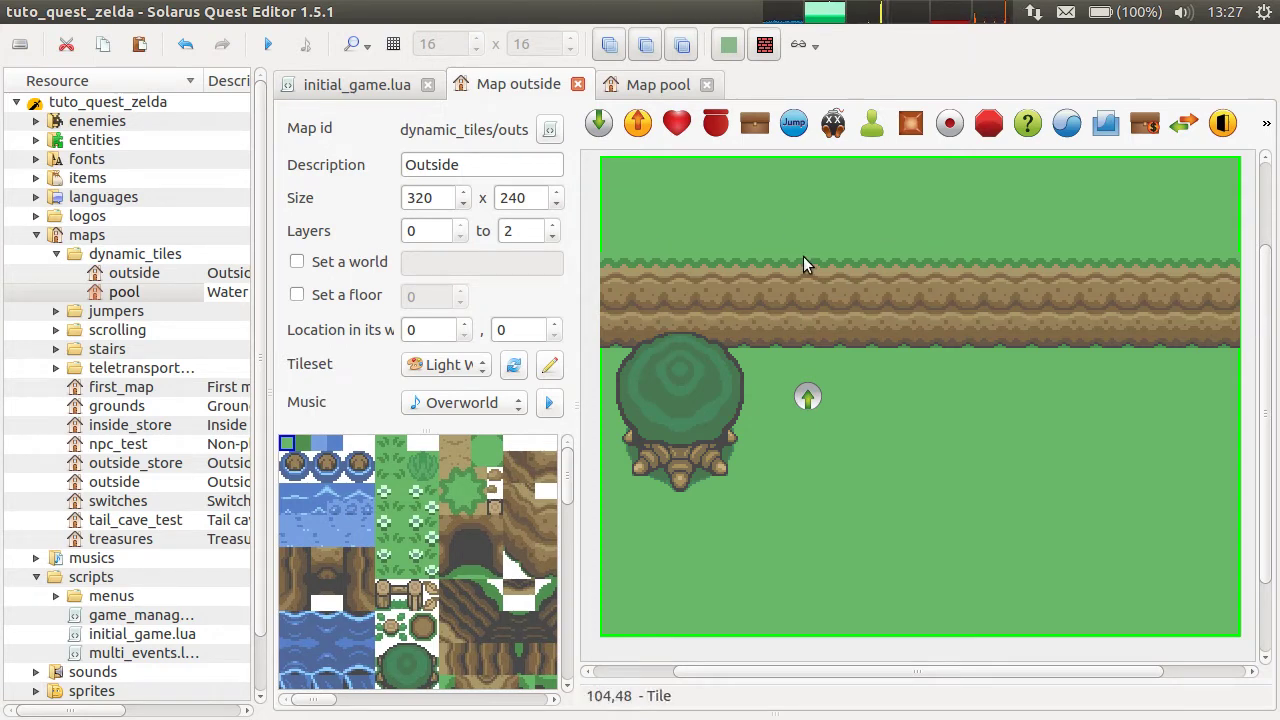
pyautogui.scroll(-2, 526, 640)
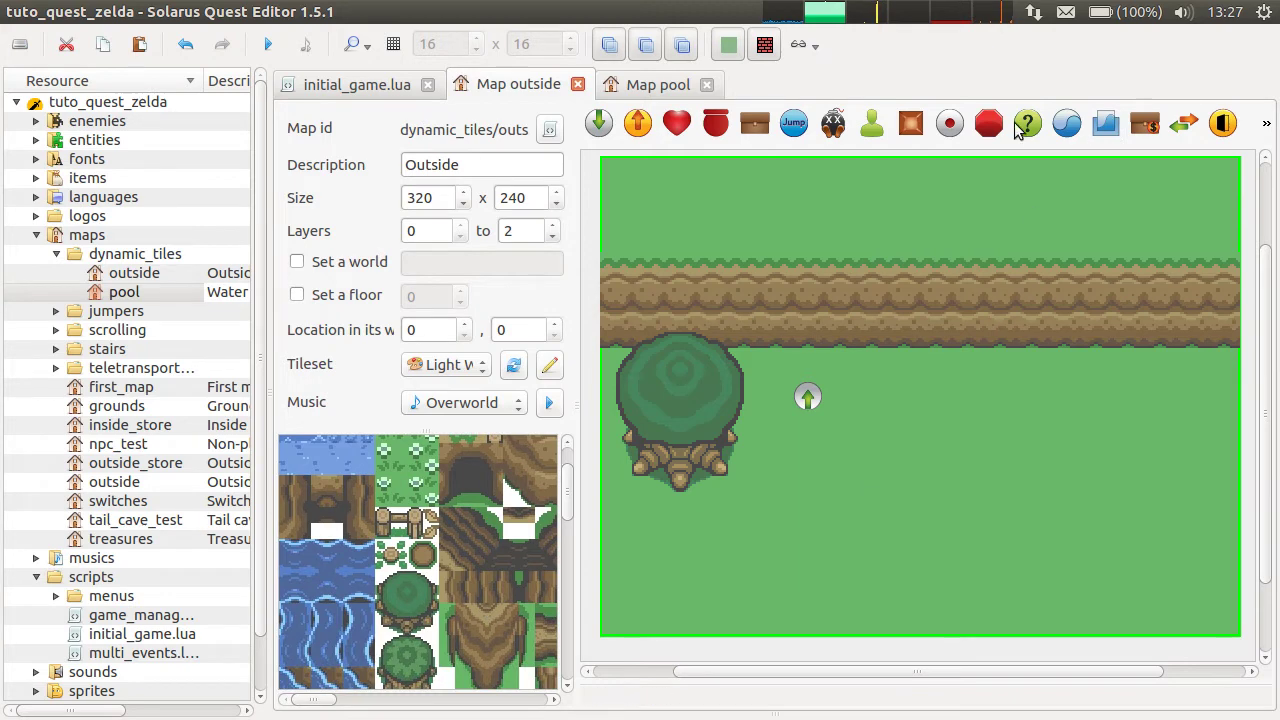
pyautogui.scroll(-6, 313, 558)
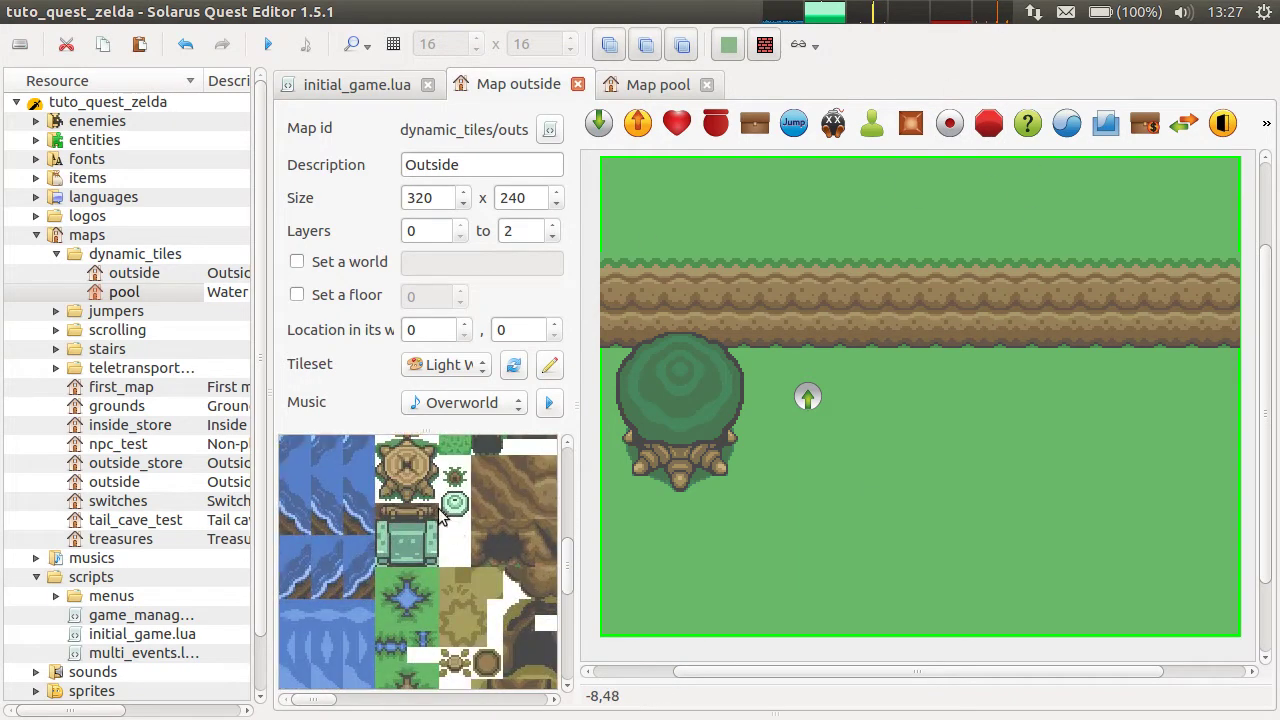
pyautogui.click(432, 530)
pyautogui.click(430, 512)
pyautogui.moveTo(860, 280); pyautogui.dragTo(883, 340)
pyautogui.hotkey('ctrl', 's')
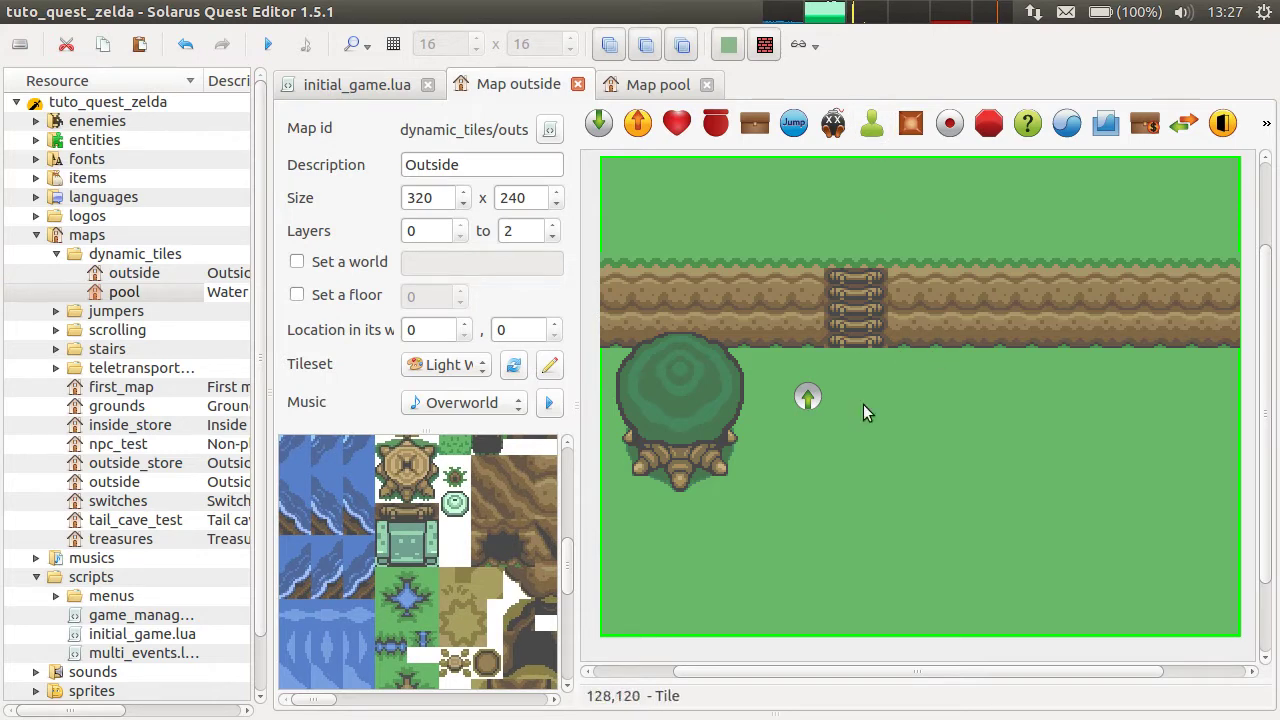
# Step: Place a switch on the grass right of the arrow and give it the Solid switch sprite
pyautogui.click(950, 123)
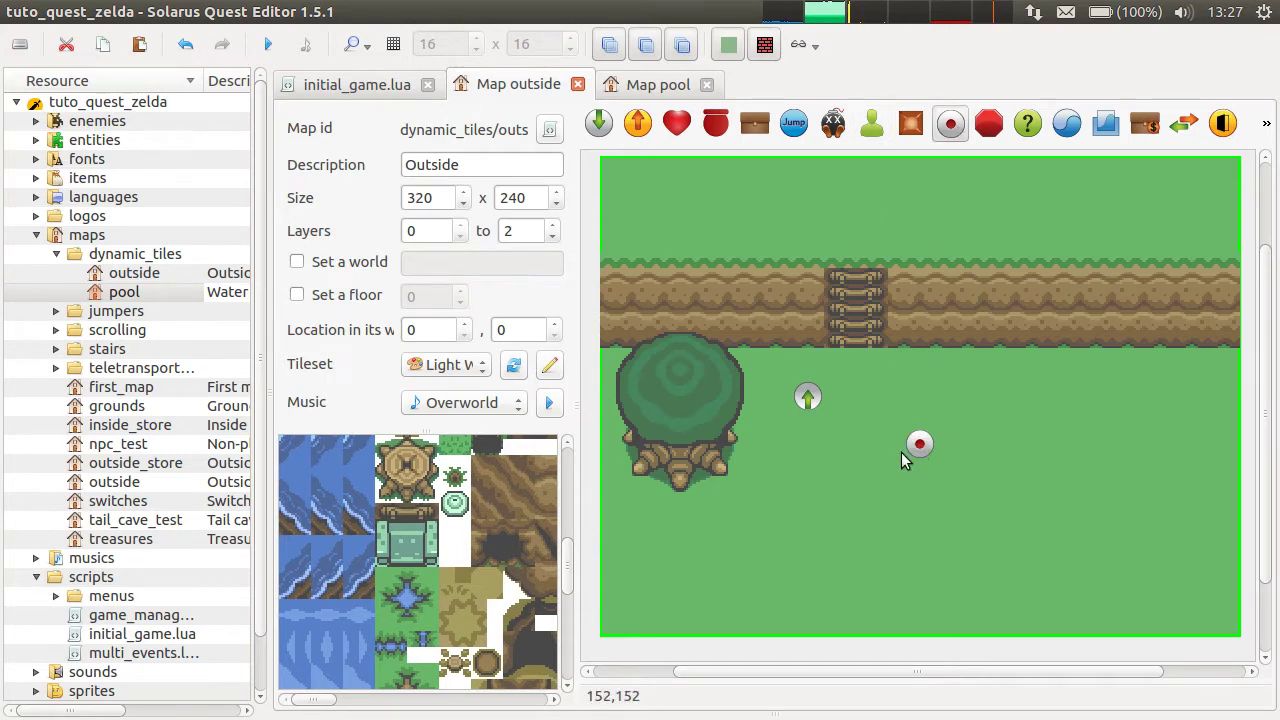
pyautogui.click(920, 396)
pyautogui.doubleClick(920, 396)
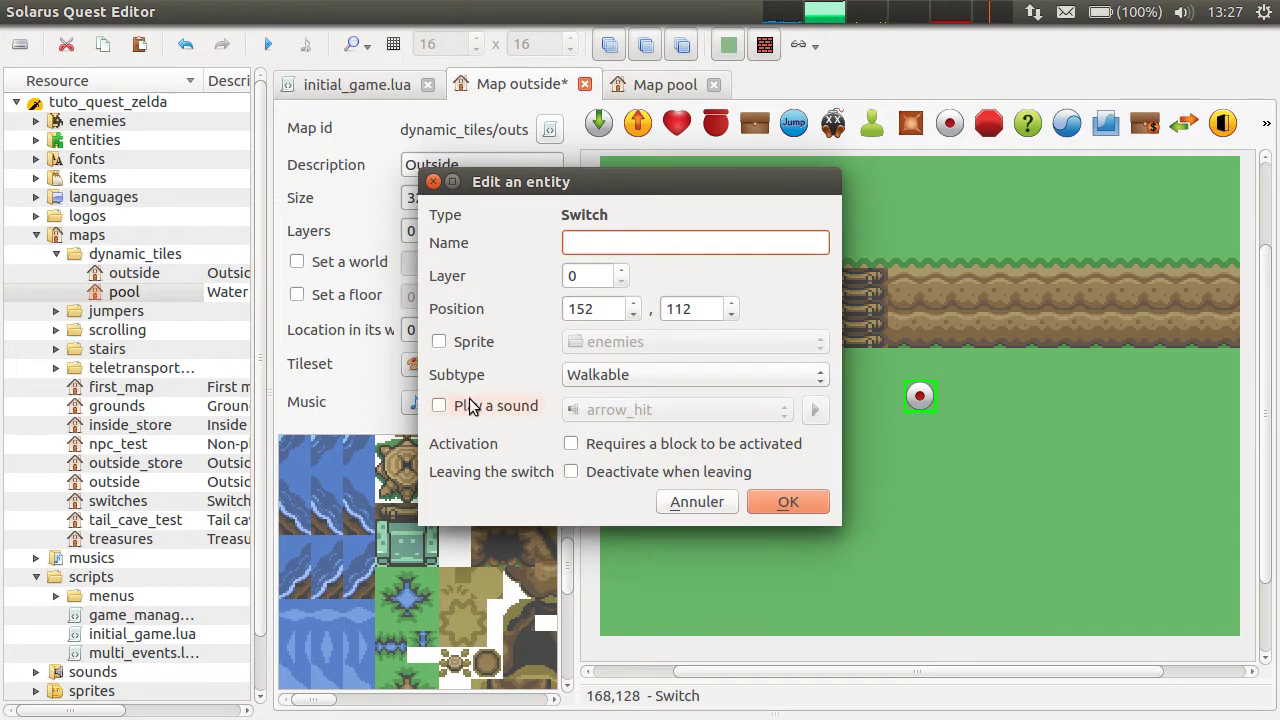
pyautogui.click(474, 342)
pyautogui.click(612, 342)
pyautogui.click(578, 368)
pyautogui.click(592, 340)
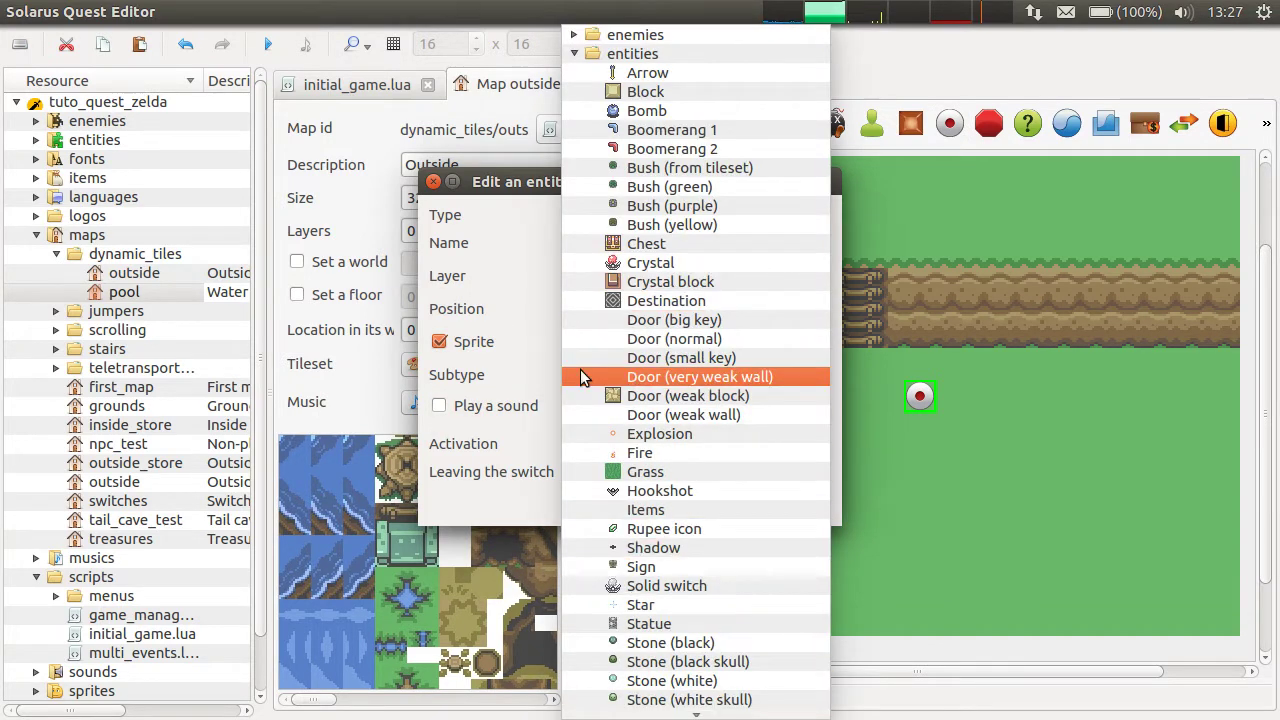
pyautogui.click(715, 585)
# Step: Make the switch play the switch sound and confirm its properties
pyautogui.click(455, 406)
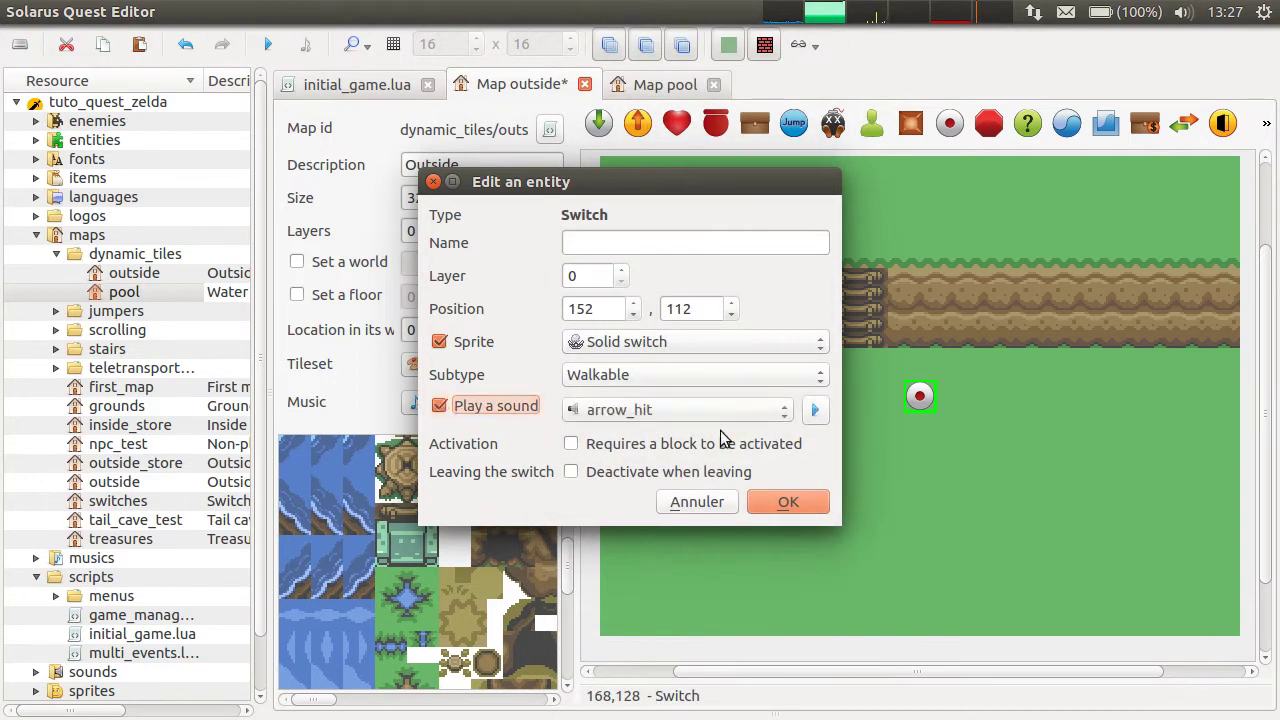
pyautogui.click(667, 410)
pyautogui.scroll(-10, 700, 470)
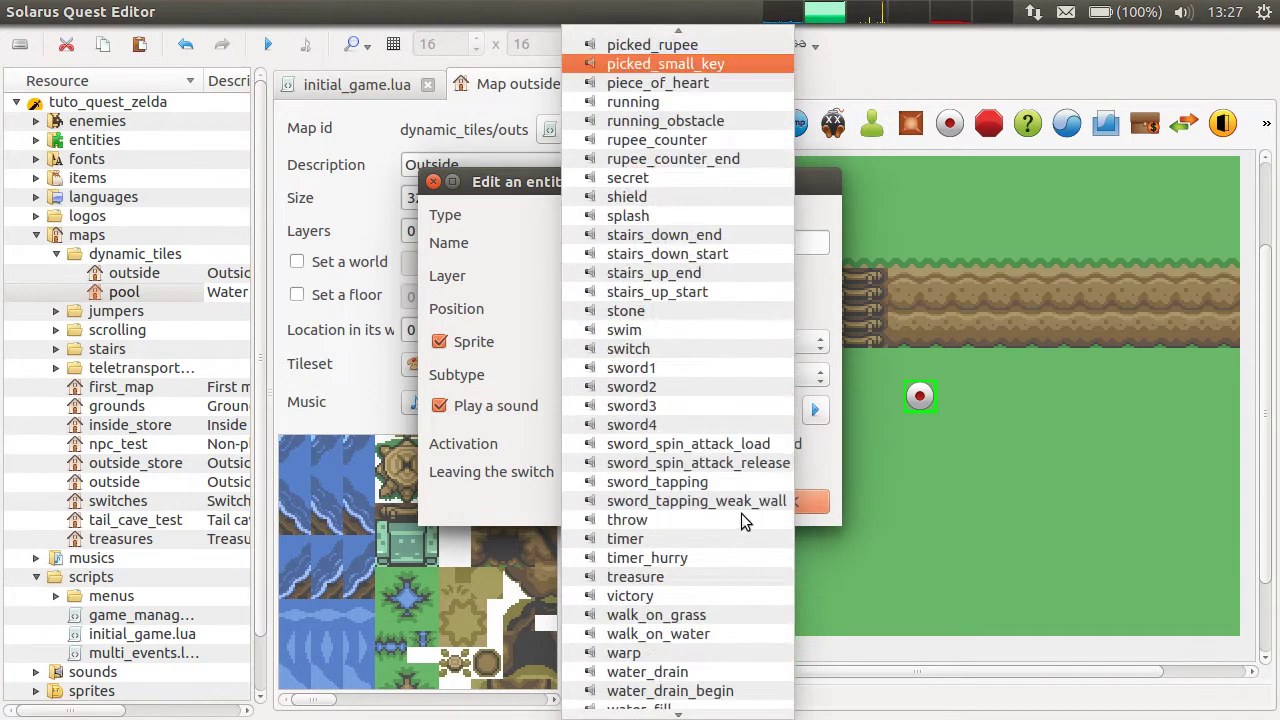
pyautogui.click(684, 350)
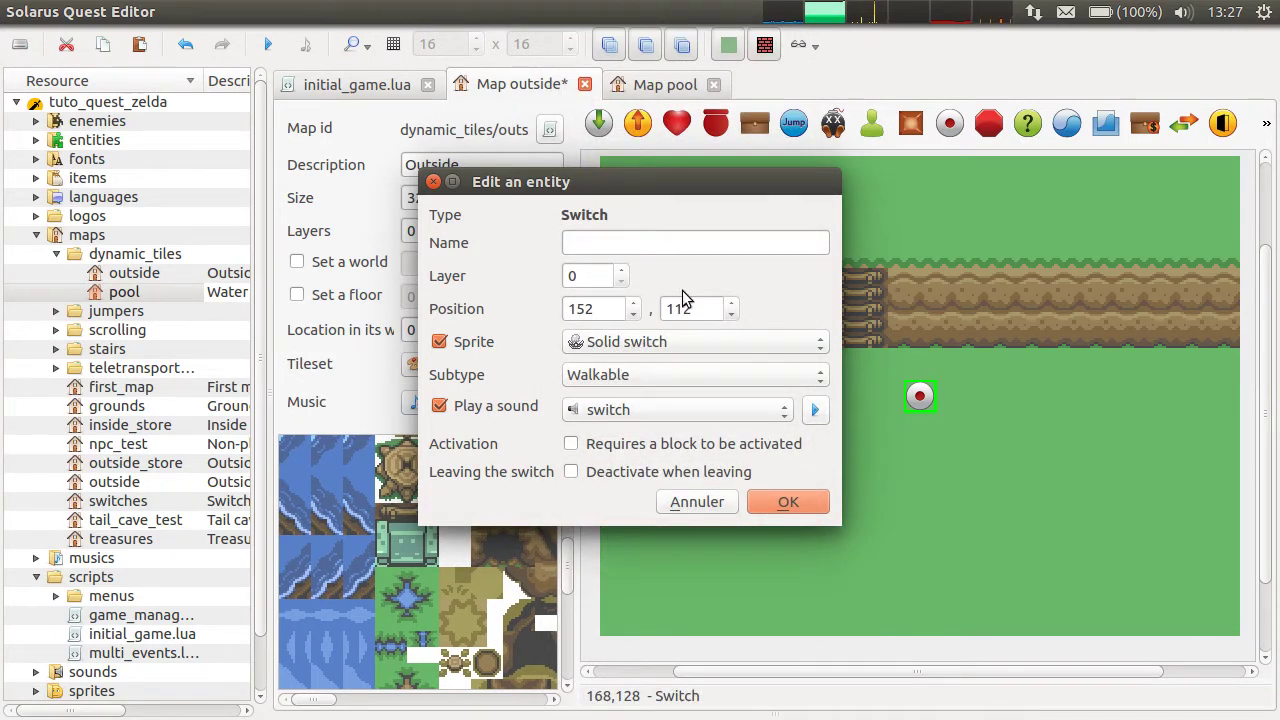
pyautogui.moveTo(619, 190)
pyautogui.mouseDown()
pyautogui.moveTo(601, 176)
pyautogui.moveTo(620, 183)
pyautogui.mouseUp()
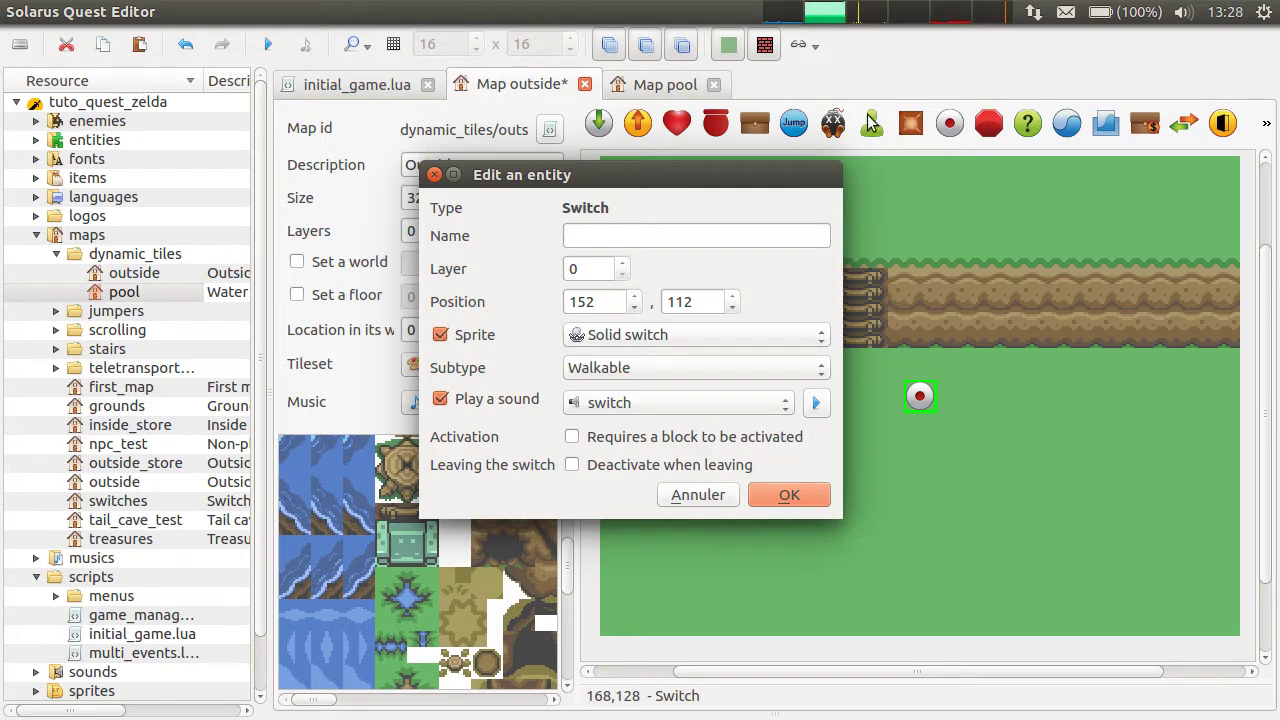
pyautogui.moveTo(496, 183); pyautogui.dragTo(451, 176)
pyautogui.moveTo(761, 175)
pyautogui.mouseDown()
pyautogui.moveTo(726, 189)
pyautogui.moveTo(756, 181)
pyautogui.mouseUp()
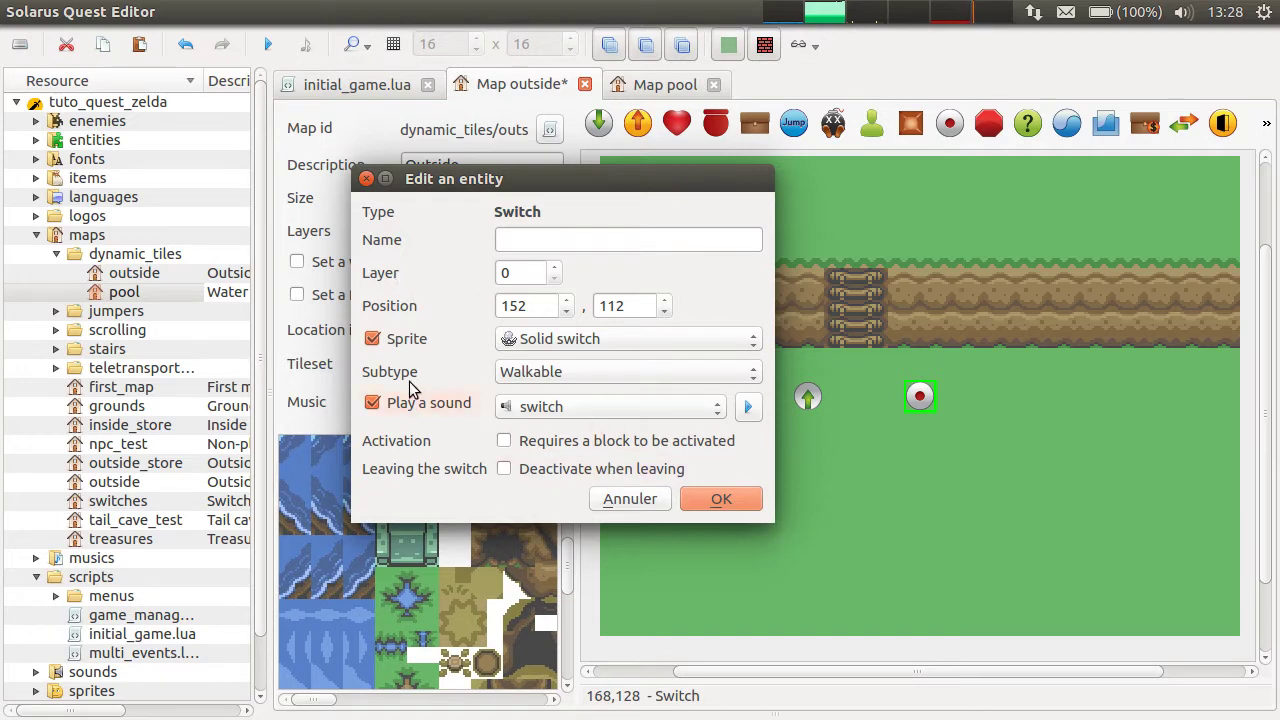
pyautogui.click(752, 500)
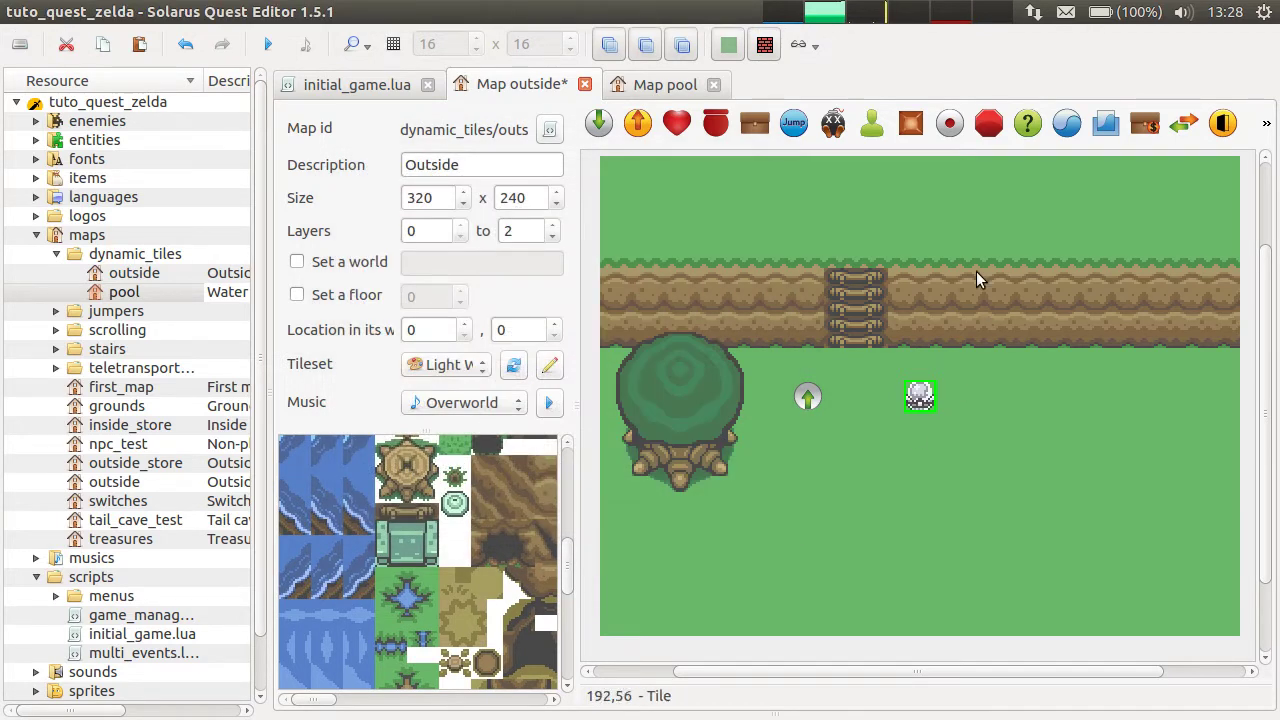
# Step: Nudge the switch up-right to 160, 104, save, and correct its name to ladder_swt
pyautogui.moveTo(915, 386)
pyautogui.mouseDown()
pyautogui.moveTo(943, 372)
pyautogui.moveTo(927, 372)
pyautogui.mouseUp()
pyautogui.hotkey('ctrl', 's')
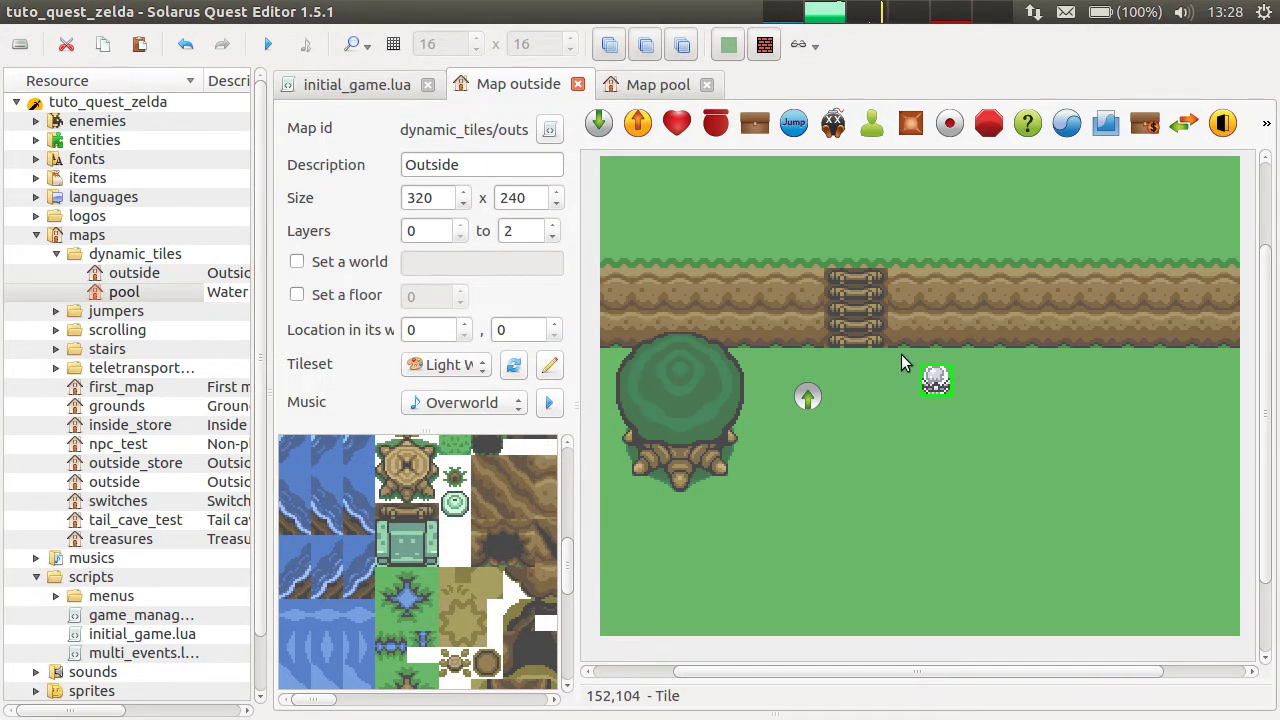
pyautogui.doubleClick(935, 380)
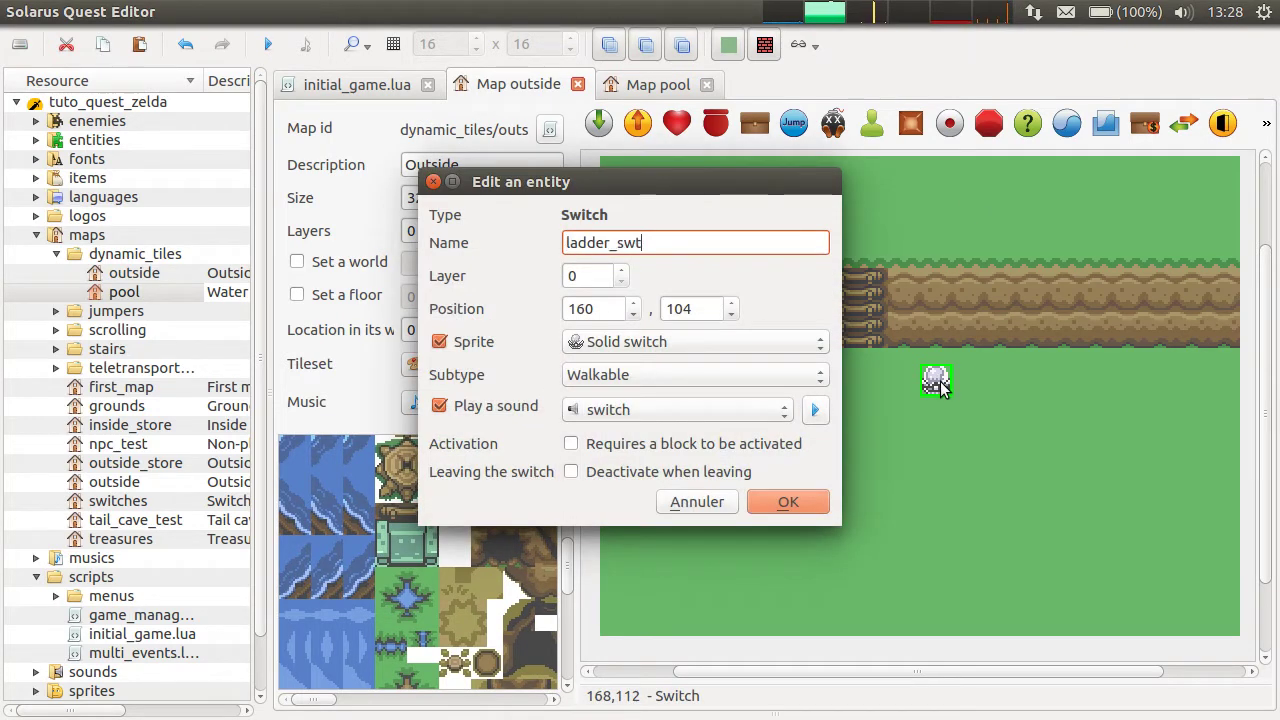
pyautogui.press('BackSpace')
pyautogui.write('itch')
pyautogui.press('Return')
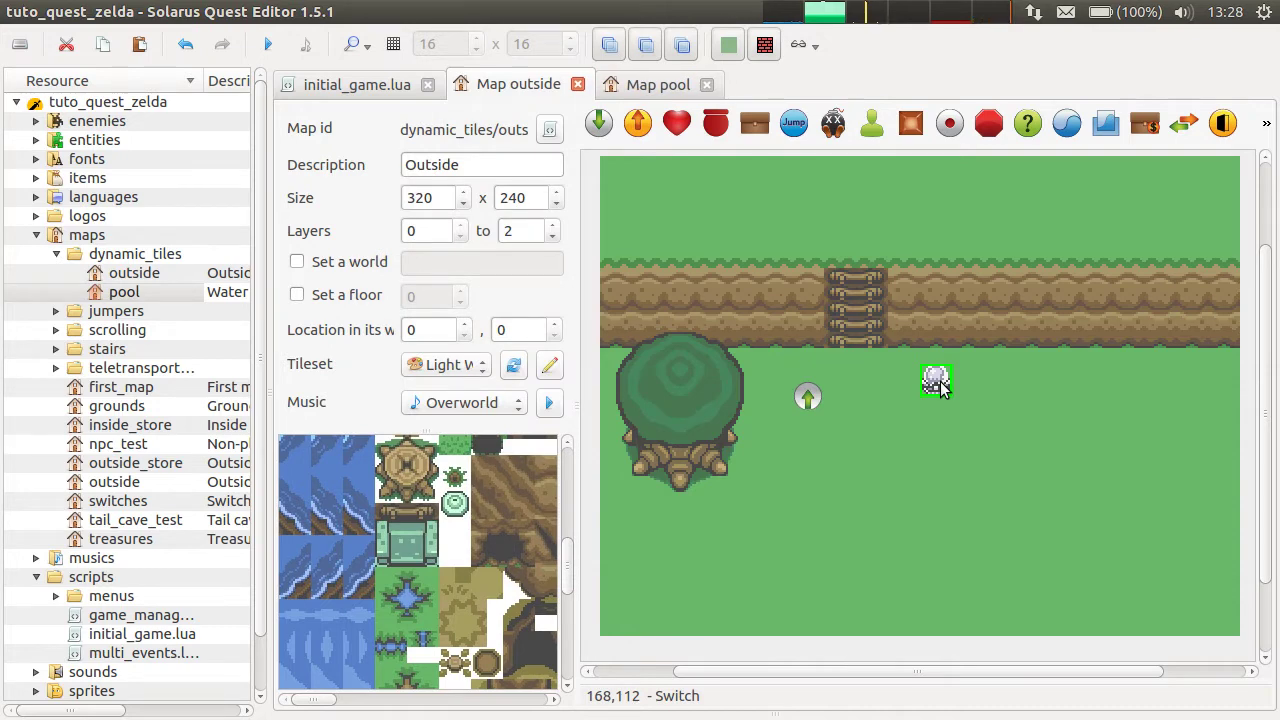
# Step: Select the ladder tiles beside the switch and scroll the map view
pyautogui.moveTo(845, 315)
pyautogui.mouseDown()
pyautogui.moveTo(870, 318)
pyautogui.moveTo(836, 320)
pyautogui.mouseUp()
pyautogui.scroll(1, 358, 590)
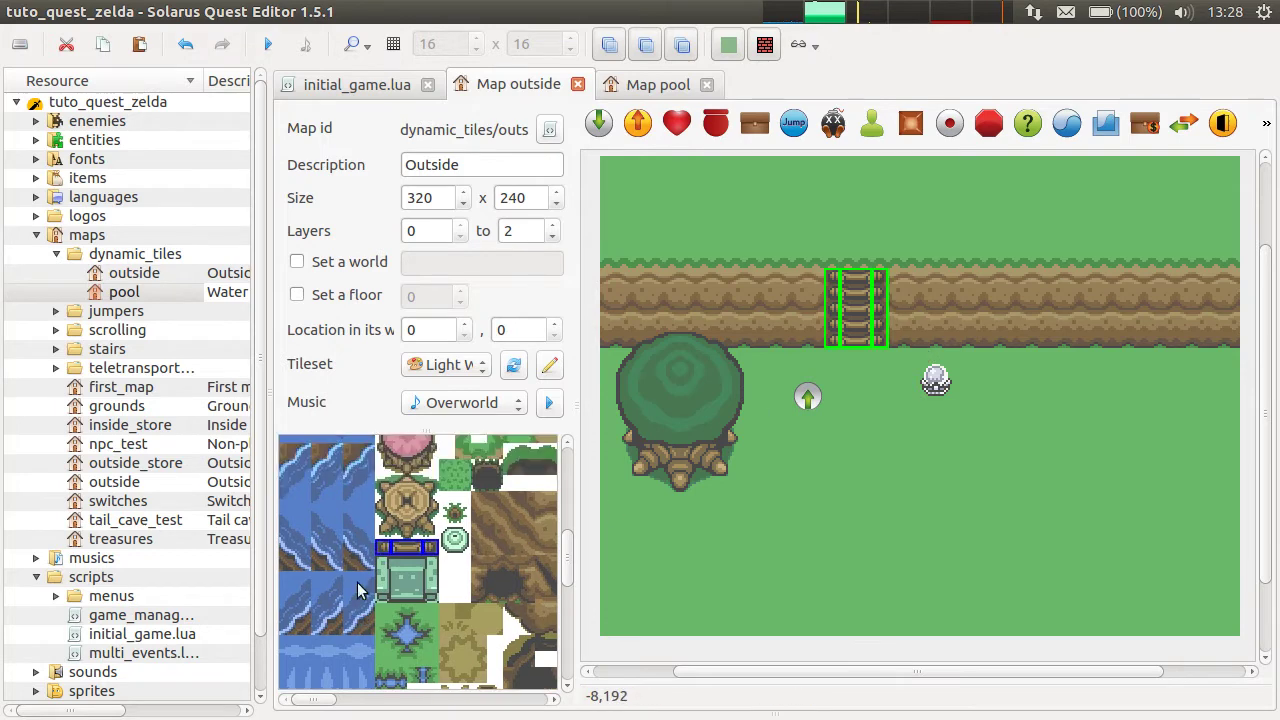
pyautogui.scroll(2, 410, 580)
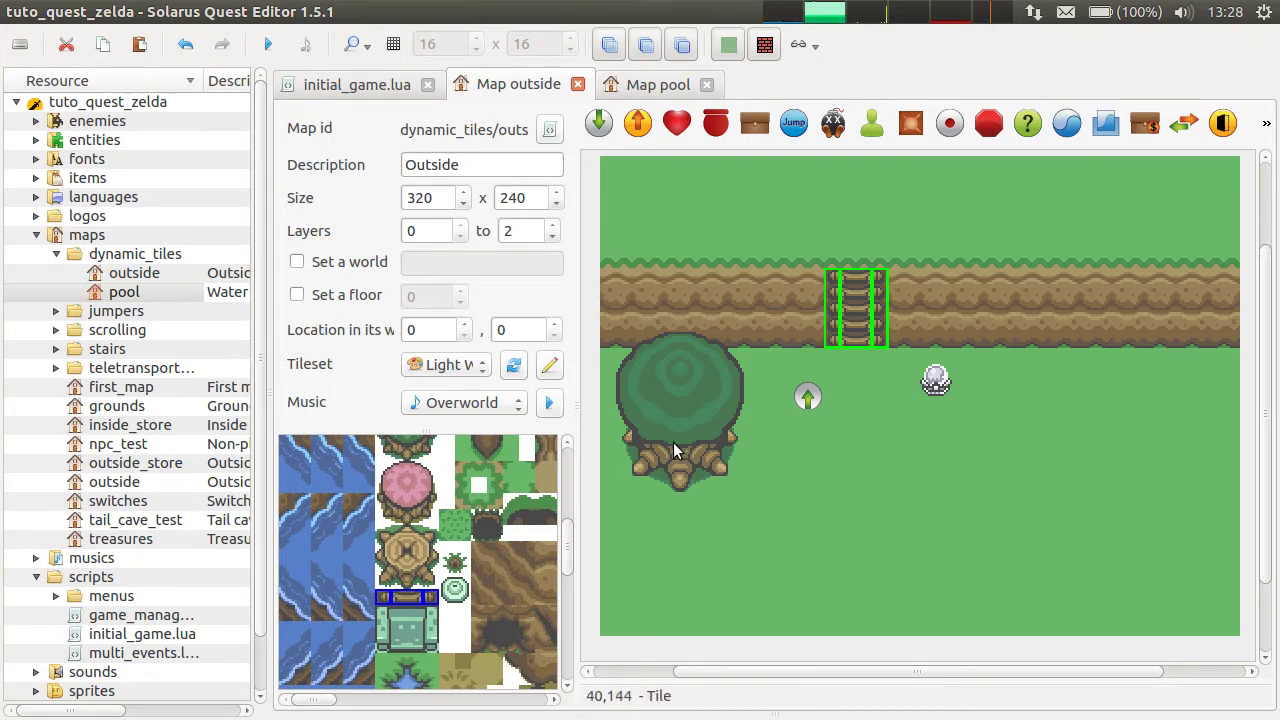
pyautogui.click(1250, 262)
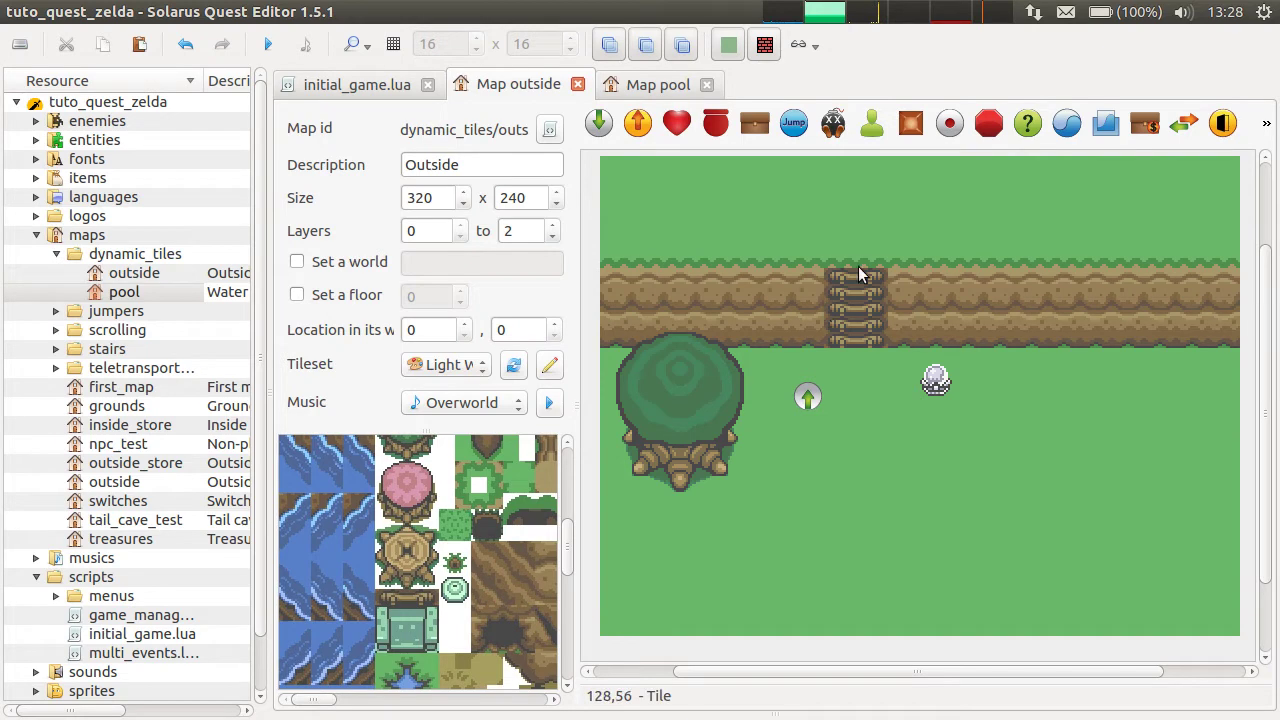
pyautogui.doubleClick(828, 311)
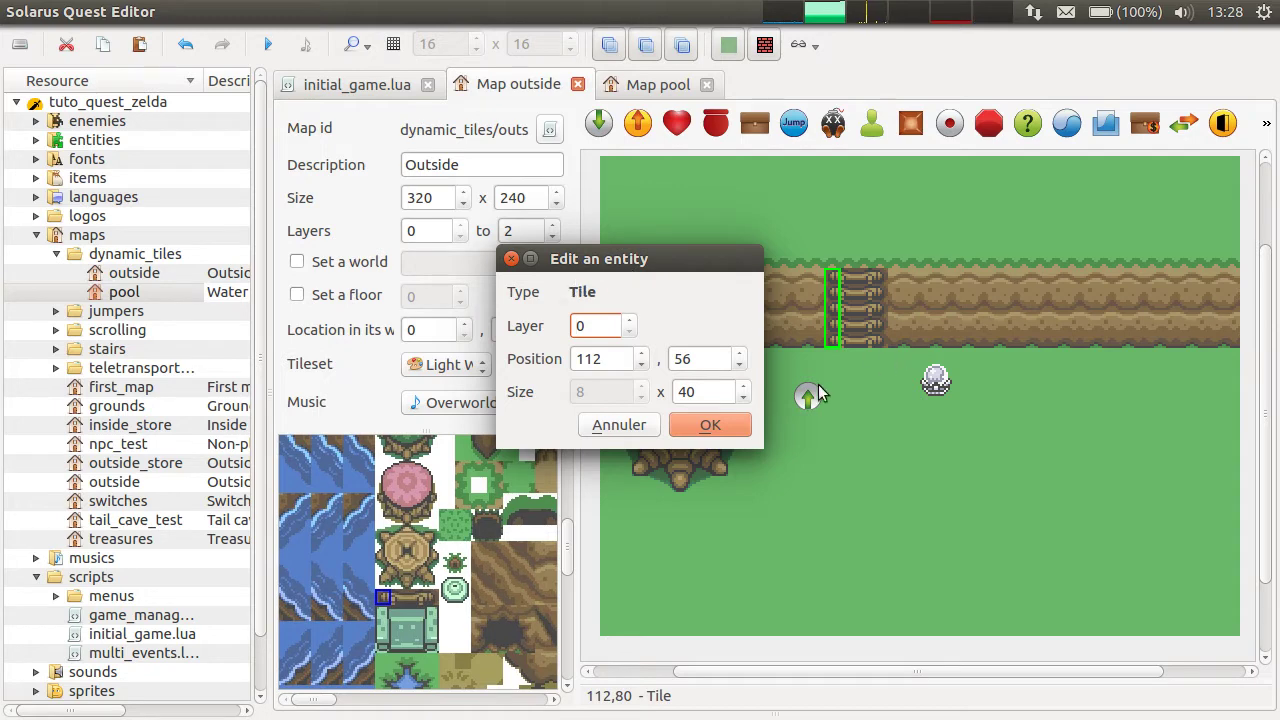
pyautogui.click(618, 425)
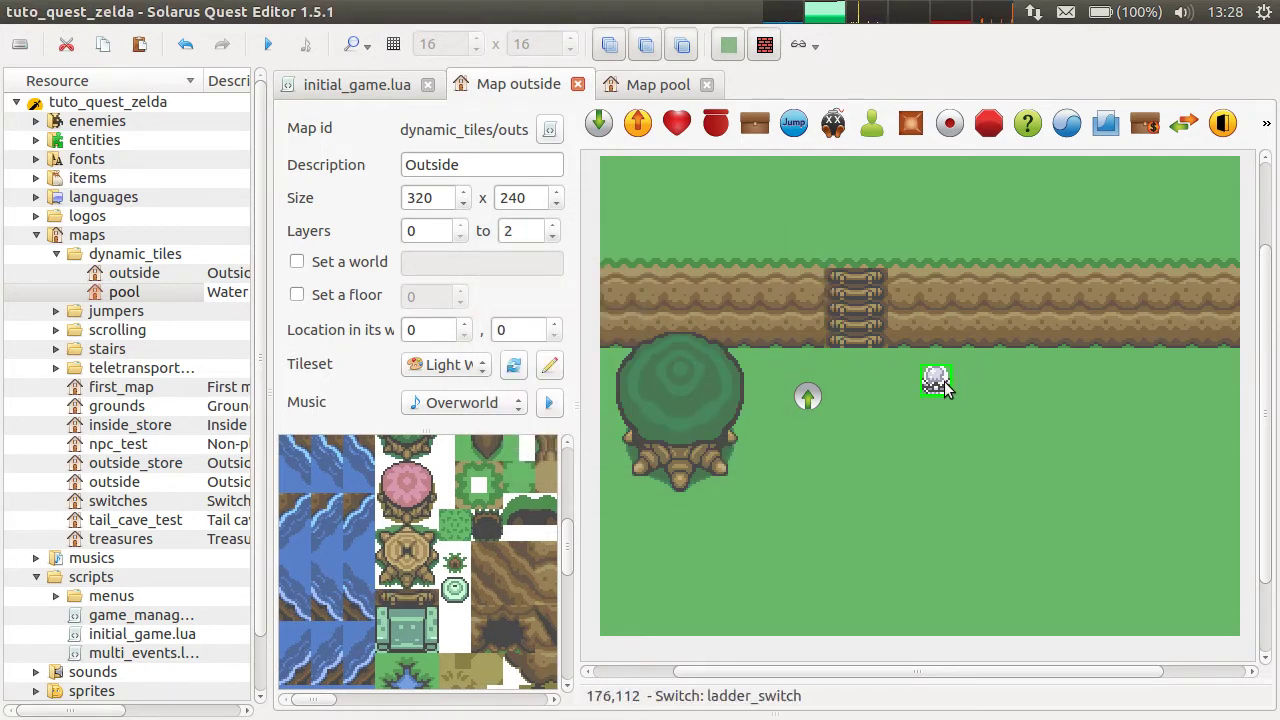
pyautogui.doubleClick(935, 380)
pyautogui.moveTo(677, 243); pyautogui.dragTo(432, 248)
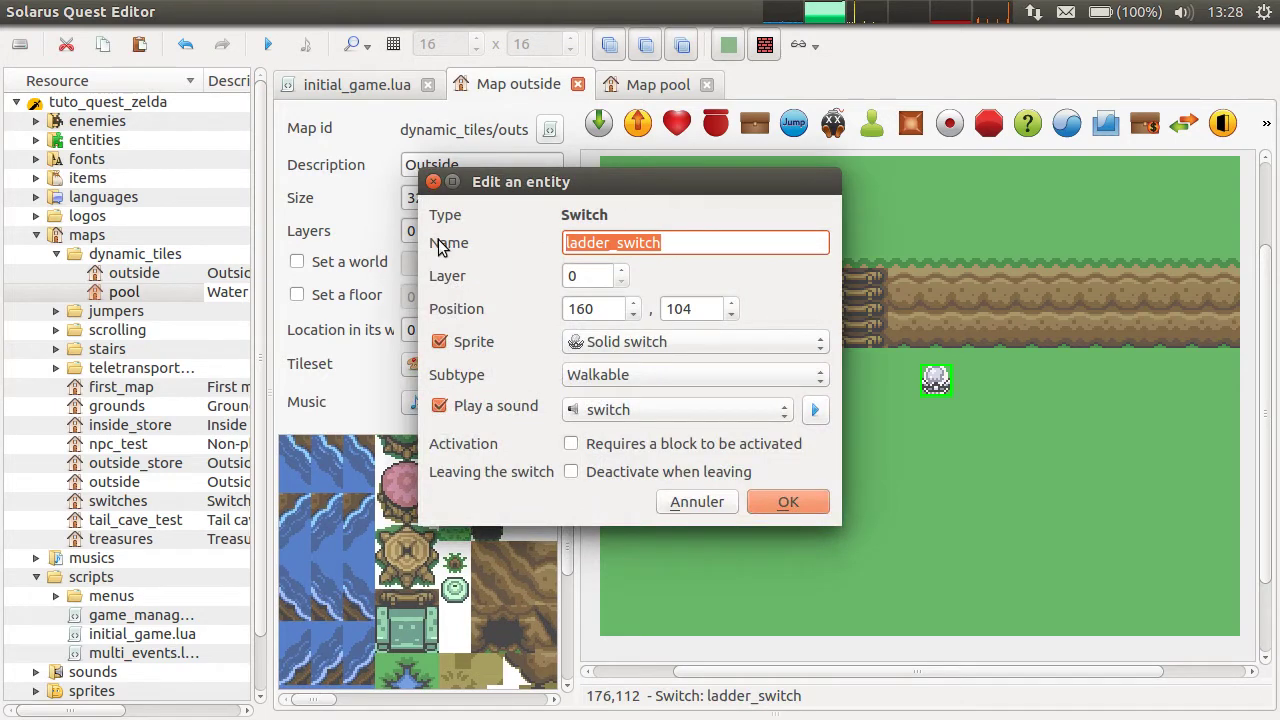
pyautogui.click(696, 502)
pyautogui.doubleClick(853, 318)
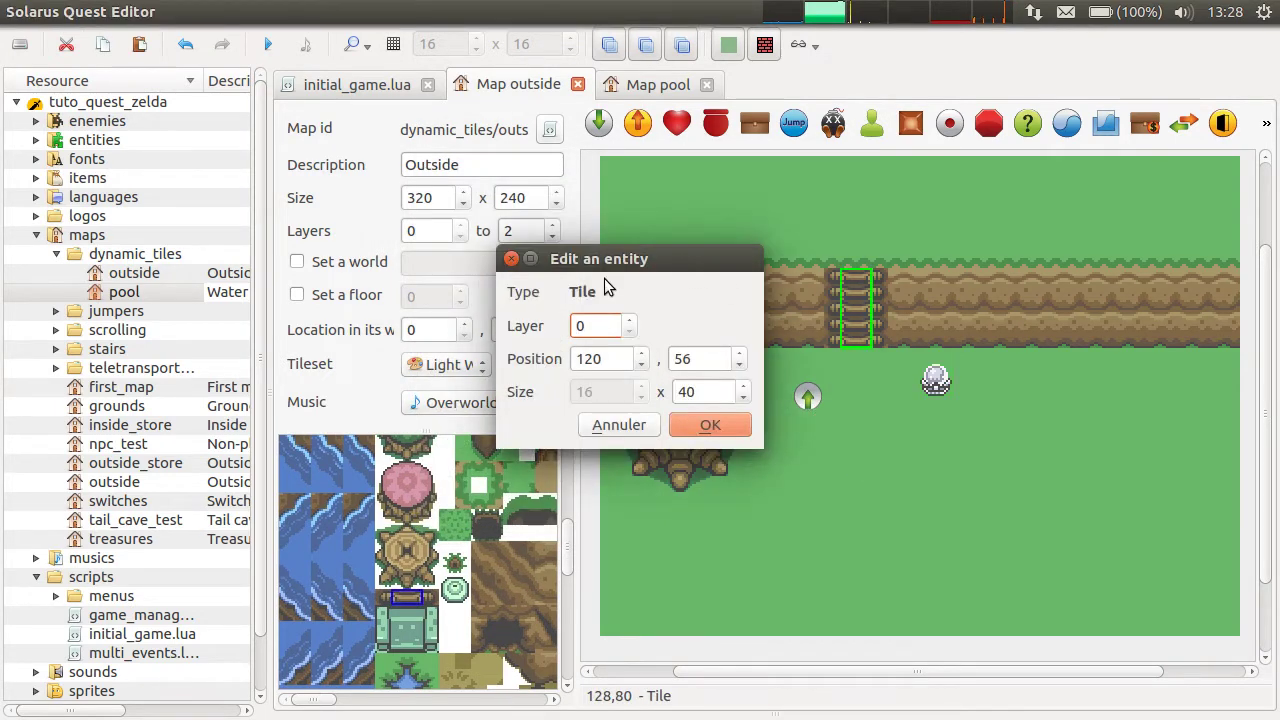
pyautogui.click(628, 425)
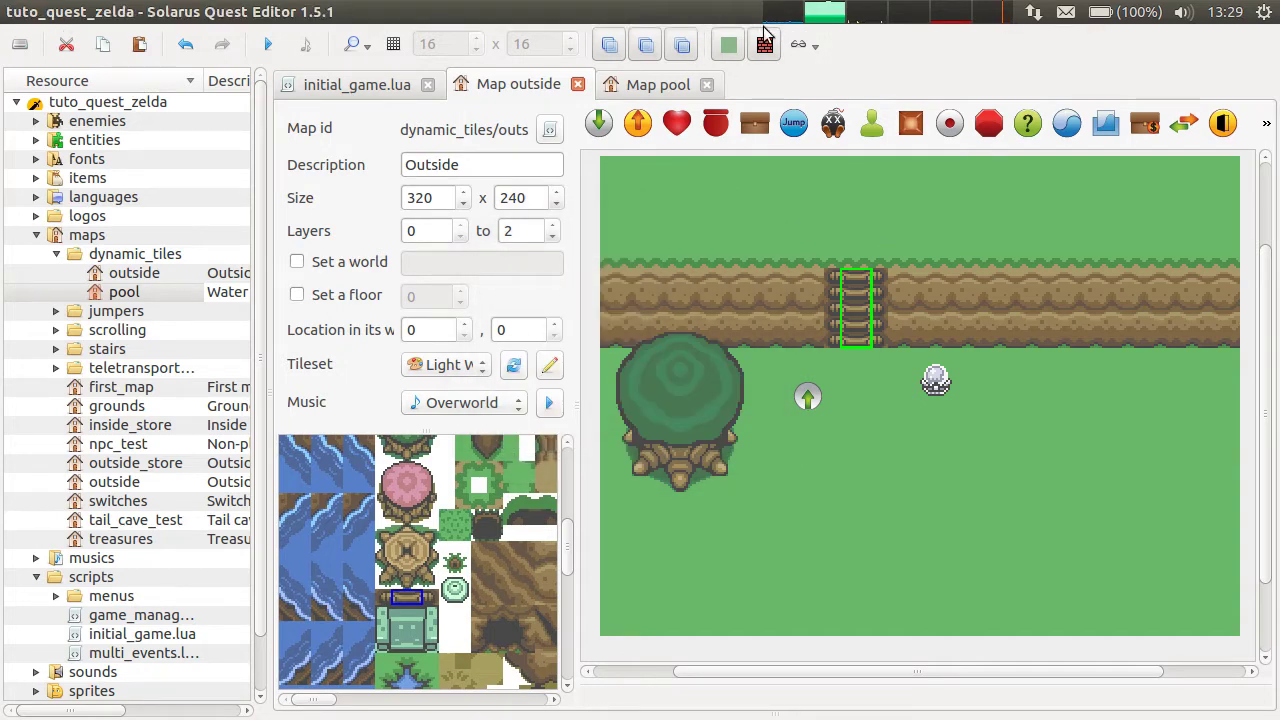
pyautogui.click(442, 78)
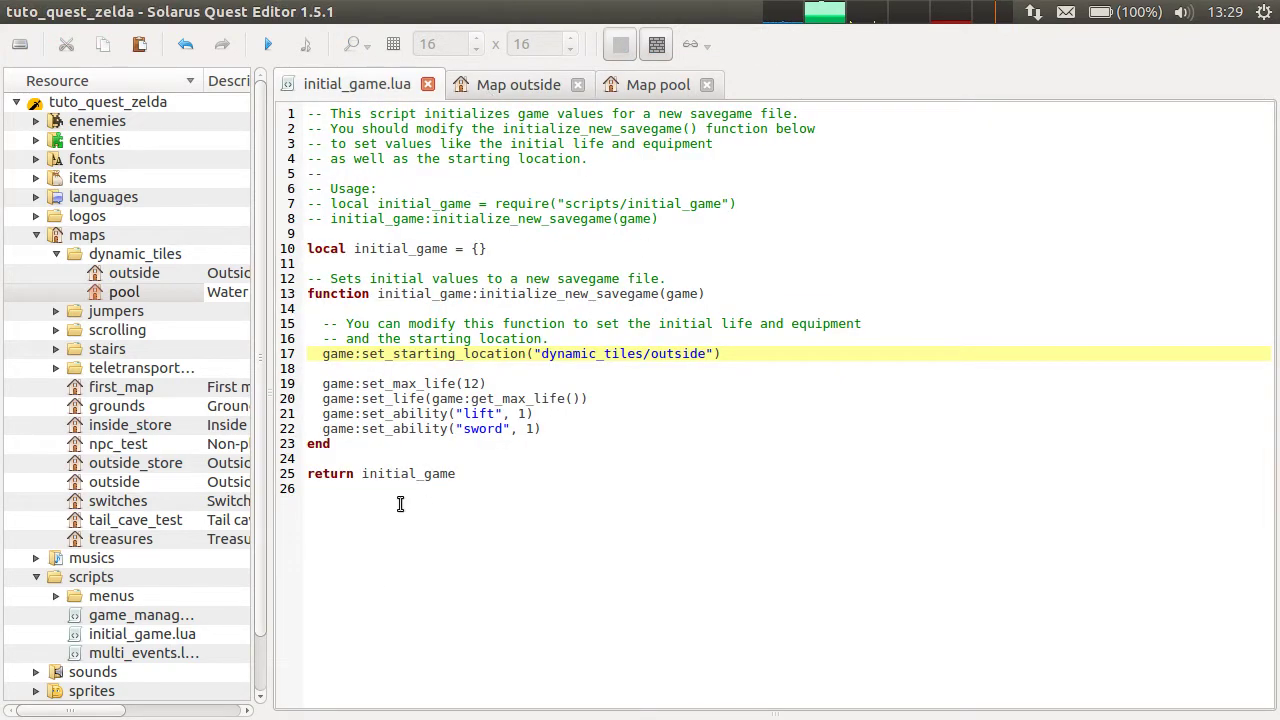
pyautogui.click(511, 85)
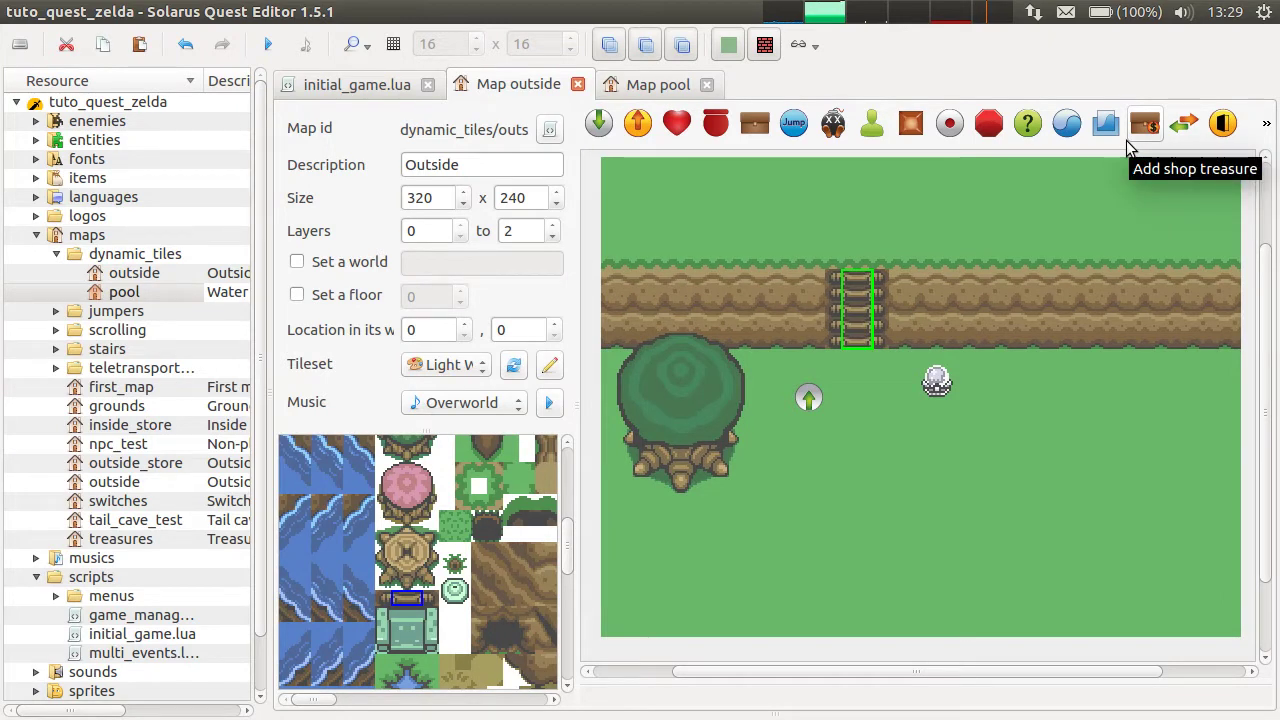
pyautogui.moveTo(588, 321); pyautogui.dragTo(784, 502)
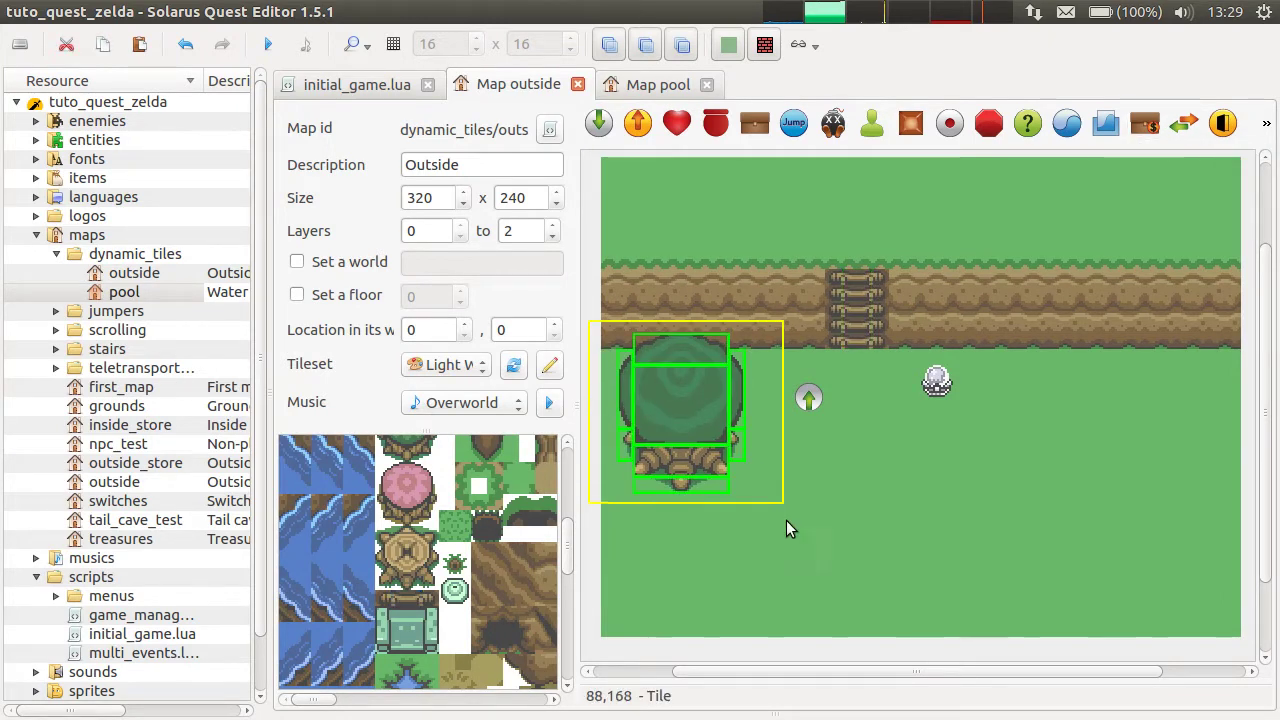
pyautogui.moveTo(694, 423); pyautogui.dragTo(700, 415)
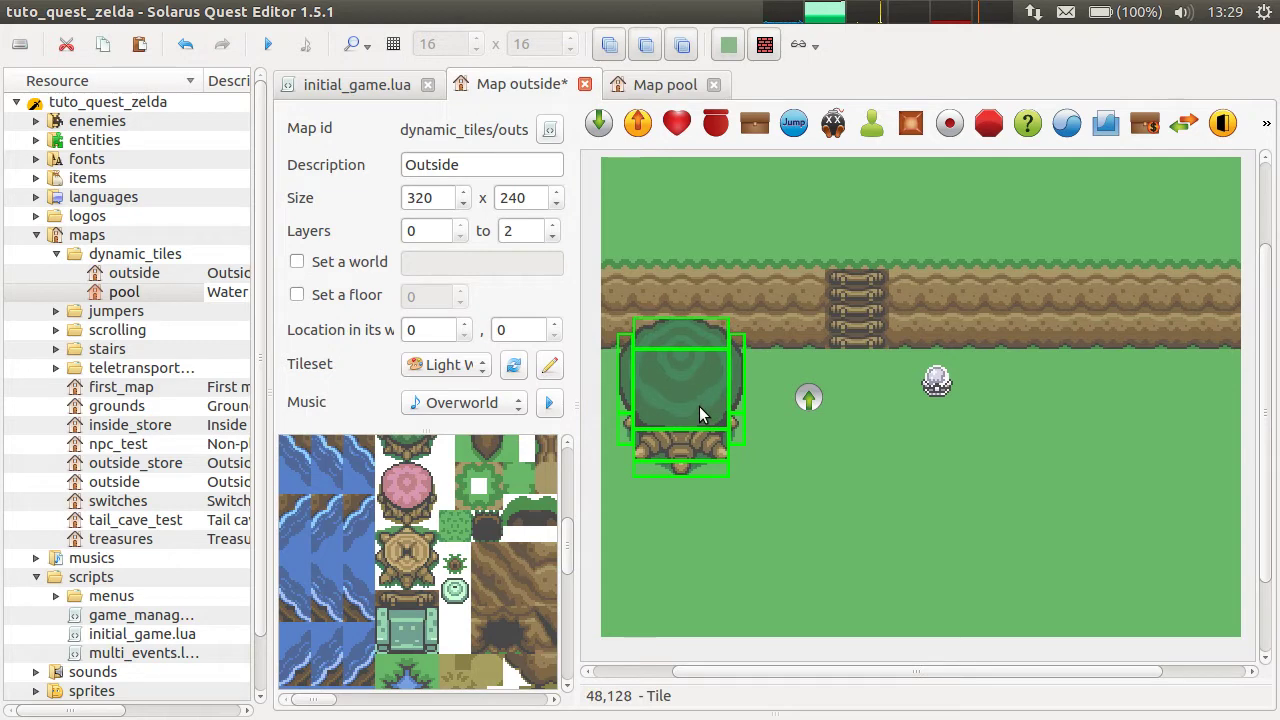
pyautogui.hotkey('ctrl', 's')
pyautogui.click(1252, 285)
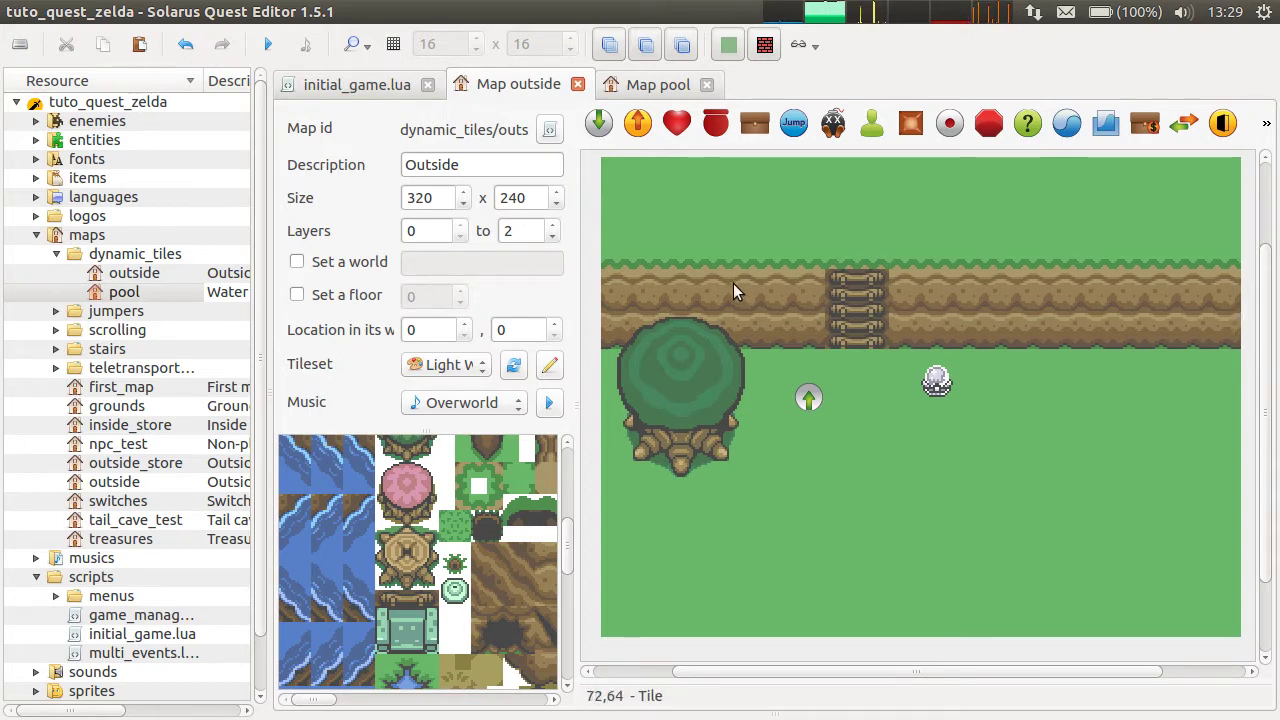
pyautogui.click(933, 262)
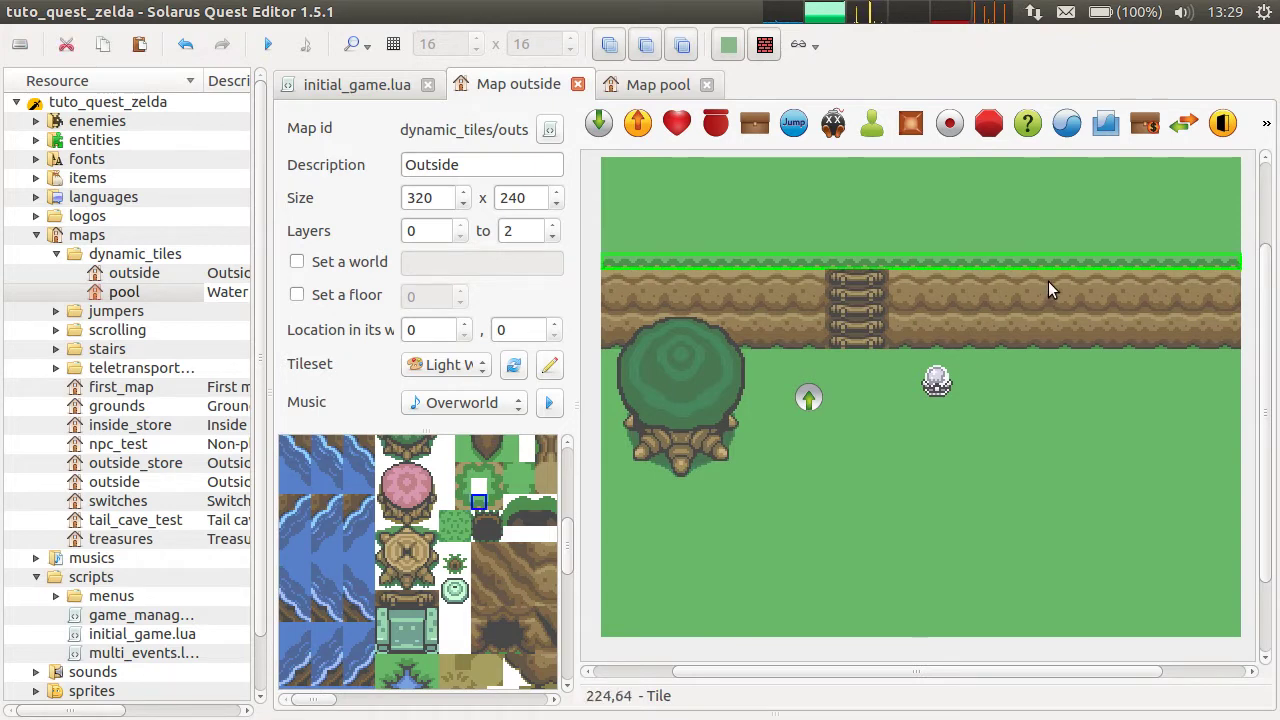
pyautogui.click(1216, 276)
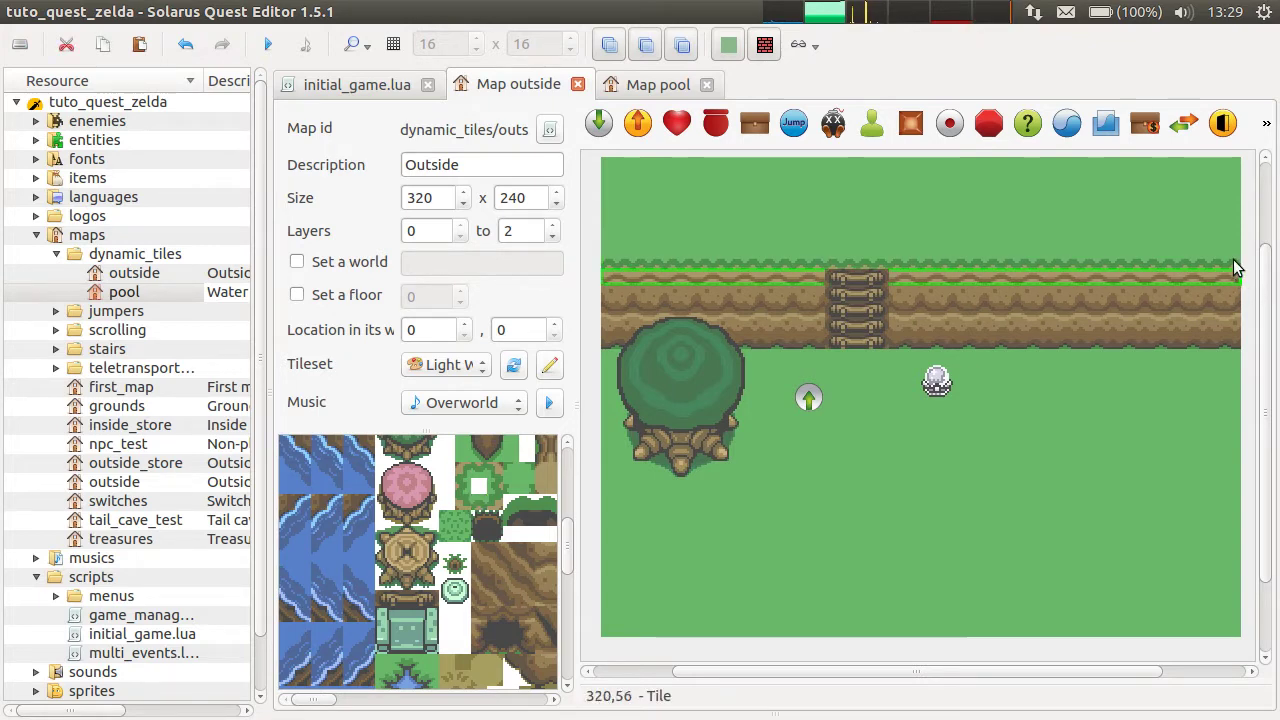
pyautogui.click(1250, 338)
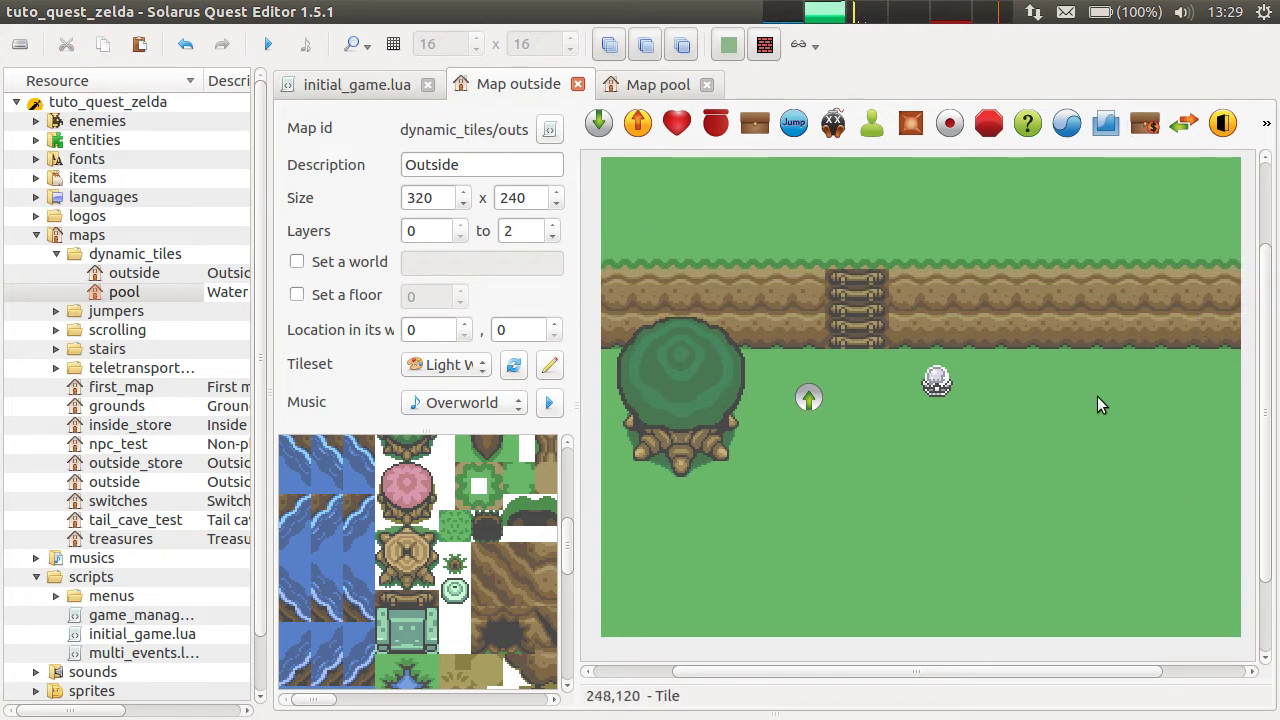
pyautogui.moveTo(1017, 487); pyautogui.dragTo(1008, 485, button='middle')
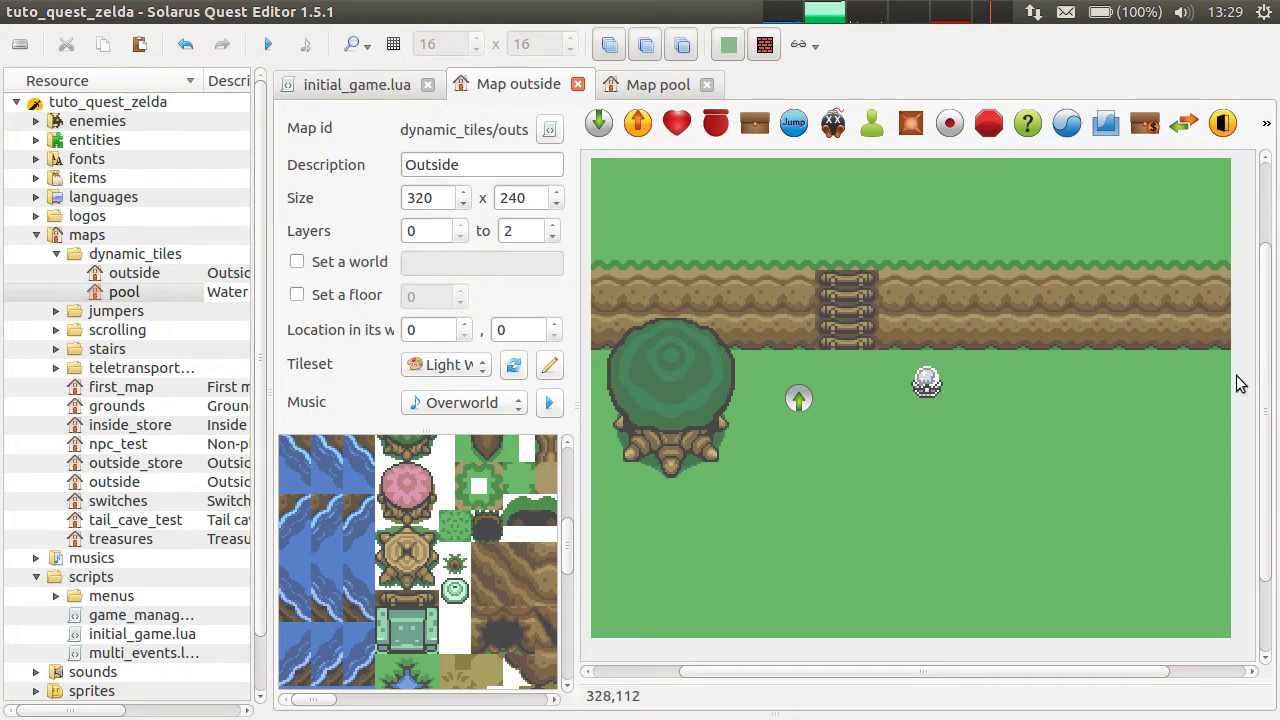
pyautogui.hotkey('ctrl', 'g')
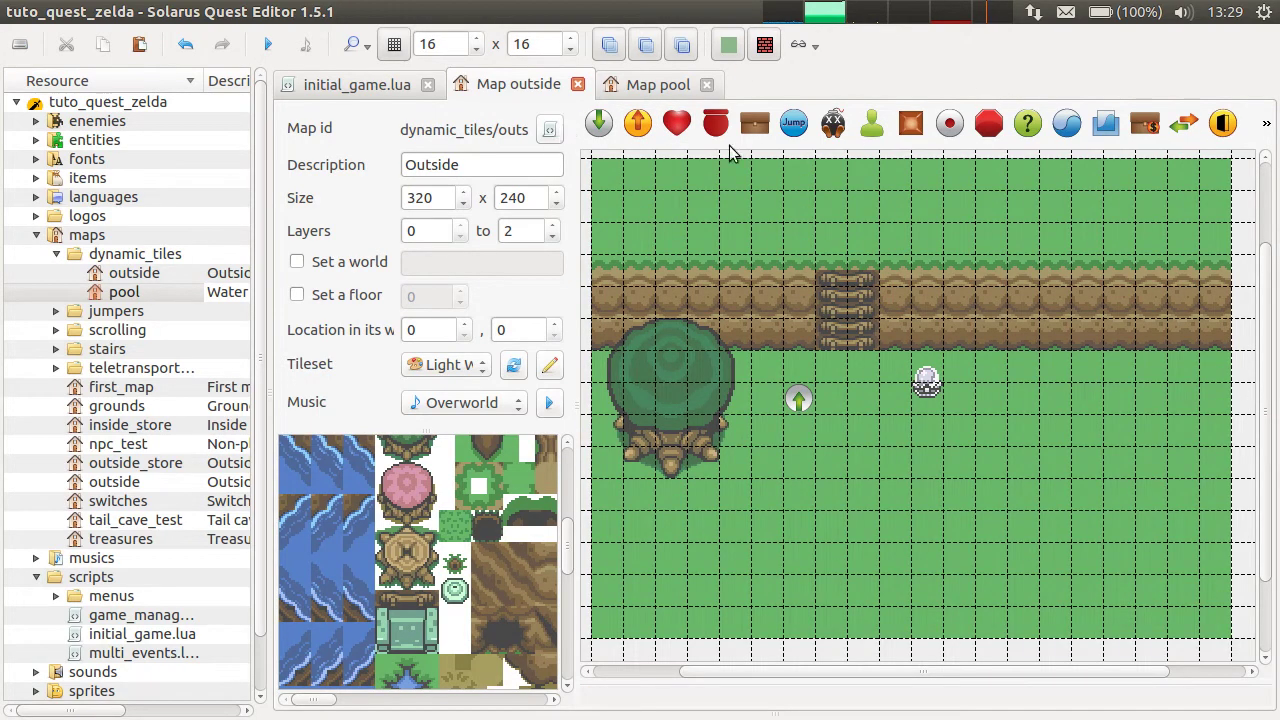
pyautogui.doubleClick(525, 43)
pyautogui.write('8')
pyautogui.doubleClick(437, 43)
pyautogui.write('8')
pyautogui.press('Tab')
pyautogui.click(1232, 337)
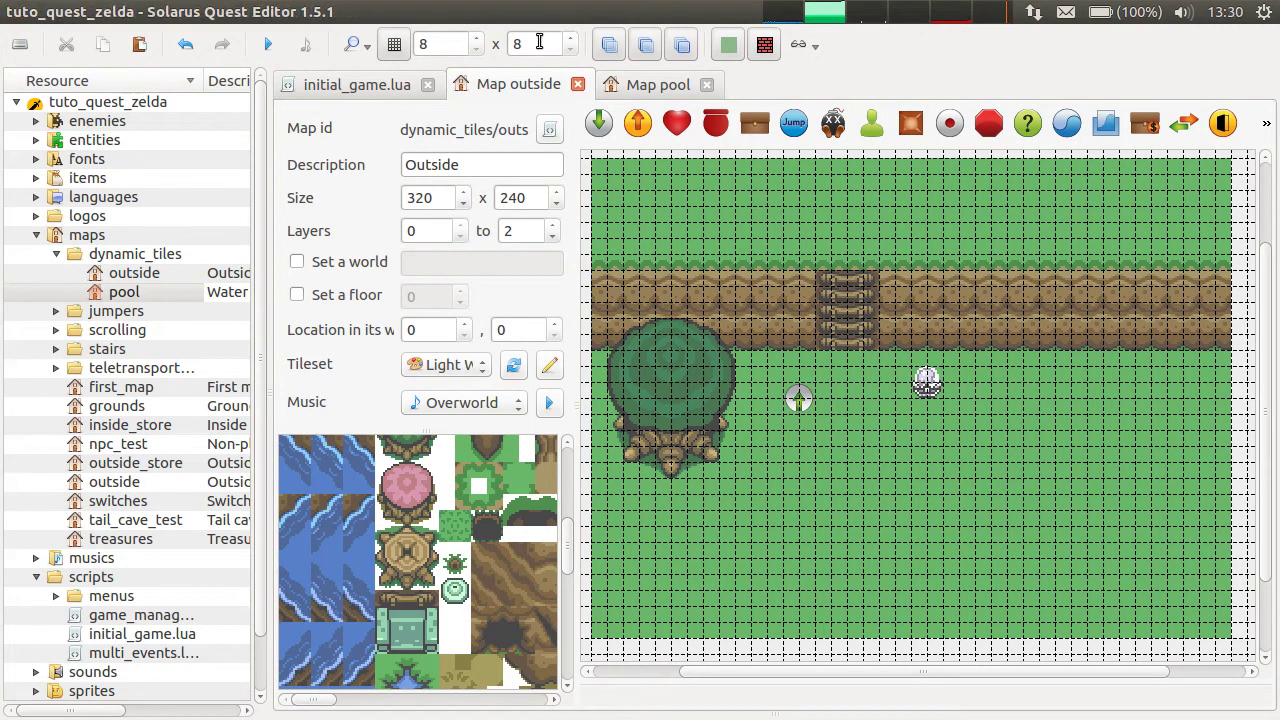
pyautogui.moveTo(446, 42); pyautogui.dragTo(408, 50)
pyautogui.write('16')
pyautogui.press('Tab')
pyautogui.write('16')
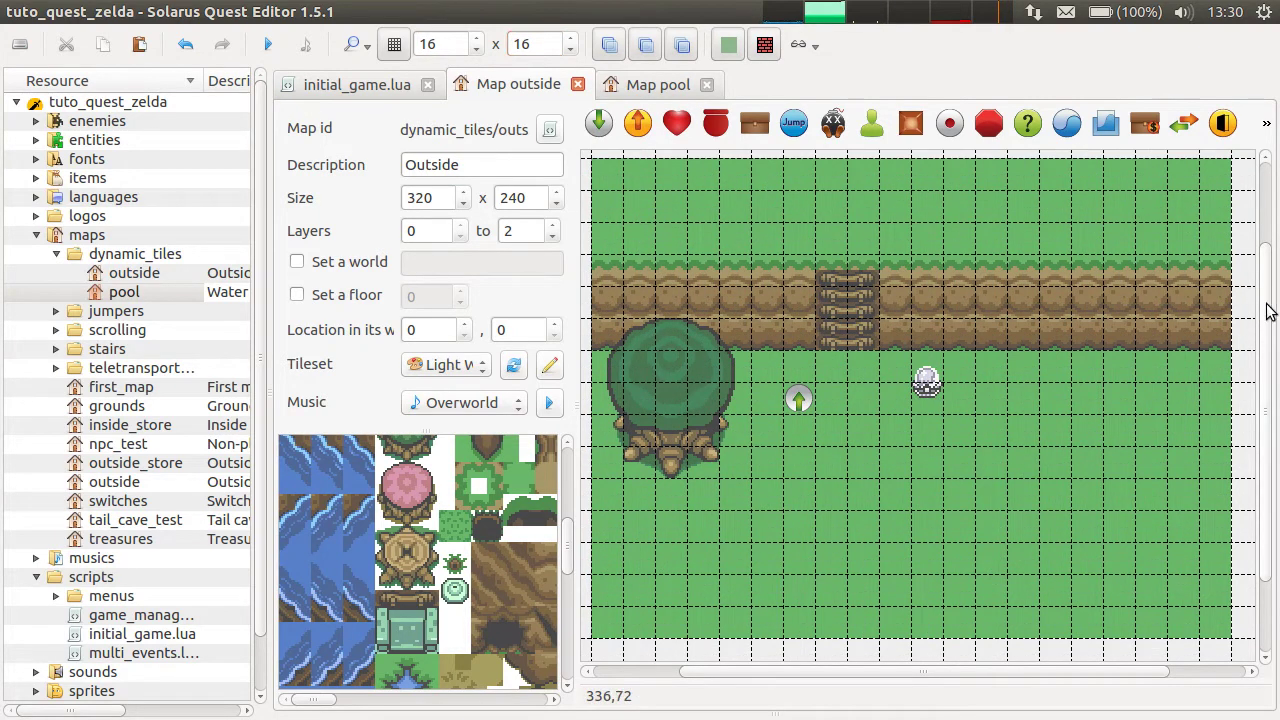
pyautogui.hotkey('ctrl', 'g')
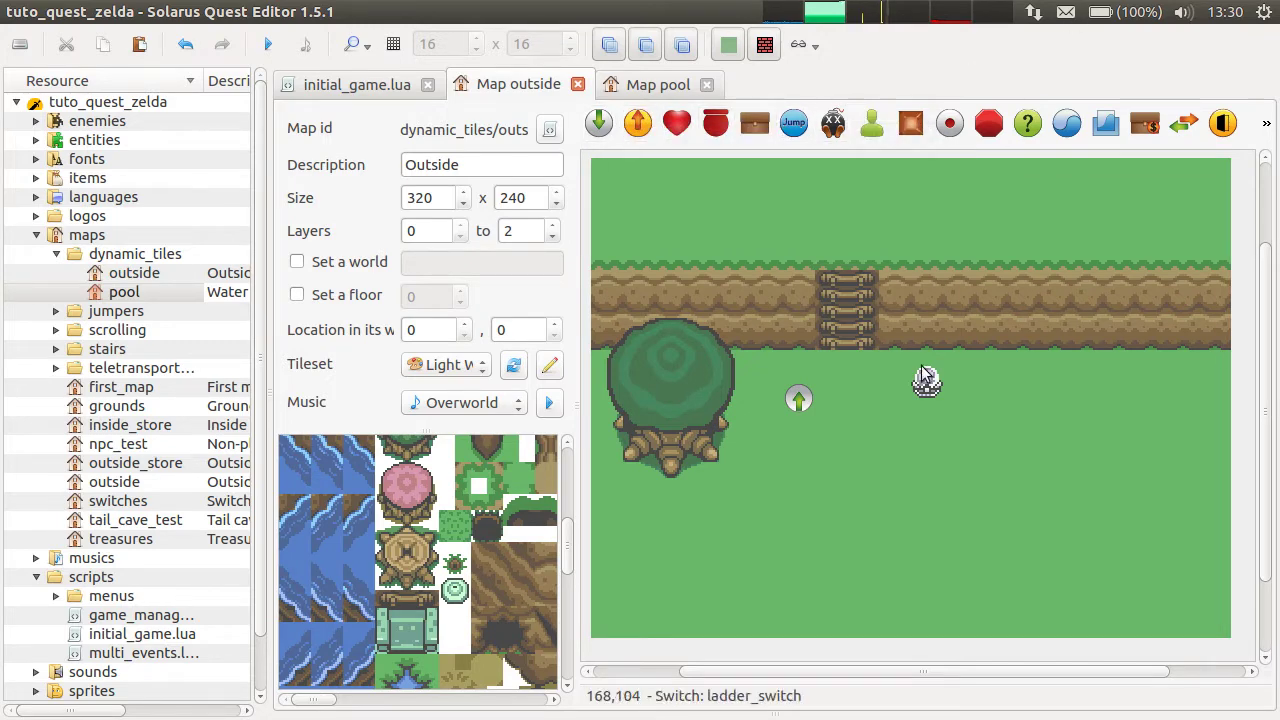
# Step: Select the left, middle and right ladder tiles and convert them to dynamic tiles
pyautogui.scroll(-3, 492, 667)
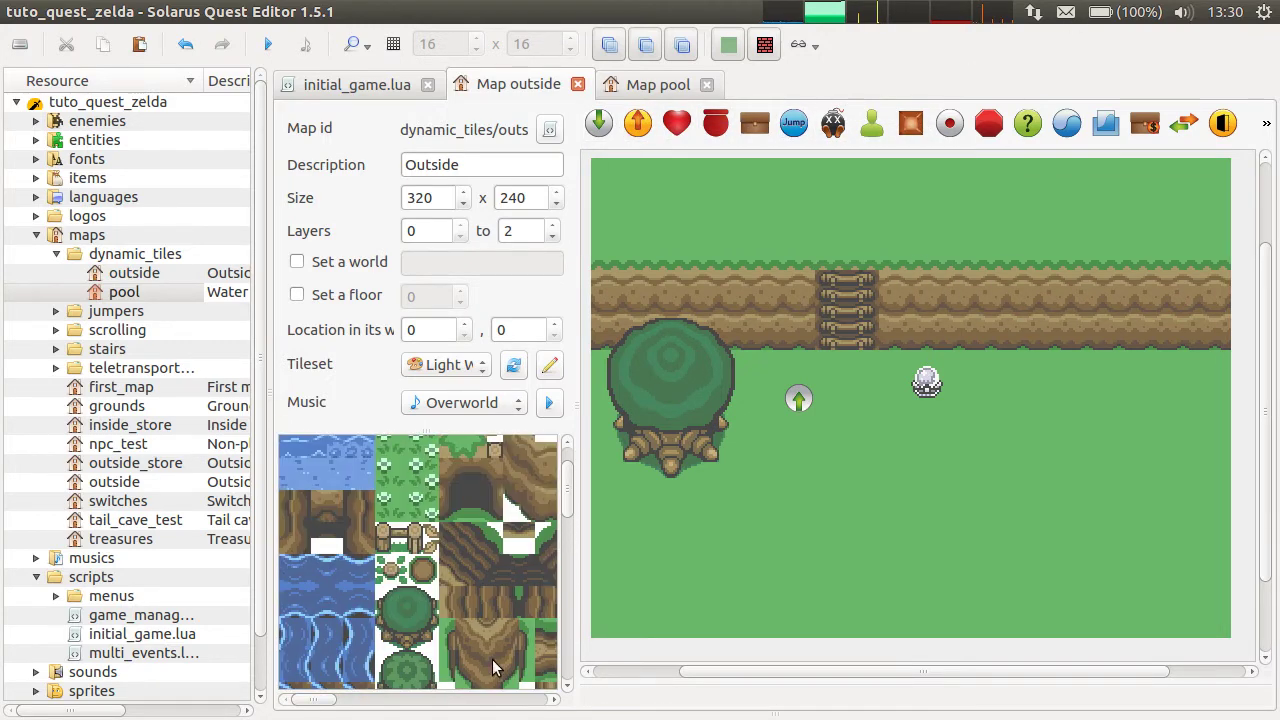
pyautogui.scroll(1, 492, 667)
pyautogui.moveTo(671, 524); pyautogui.dragTo(986, 473, button='middle')
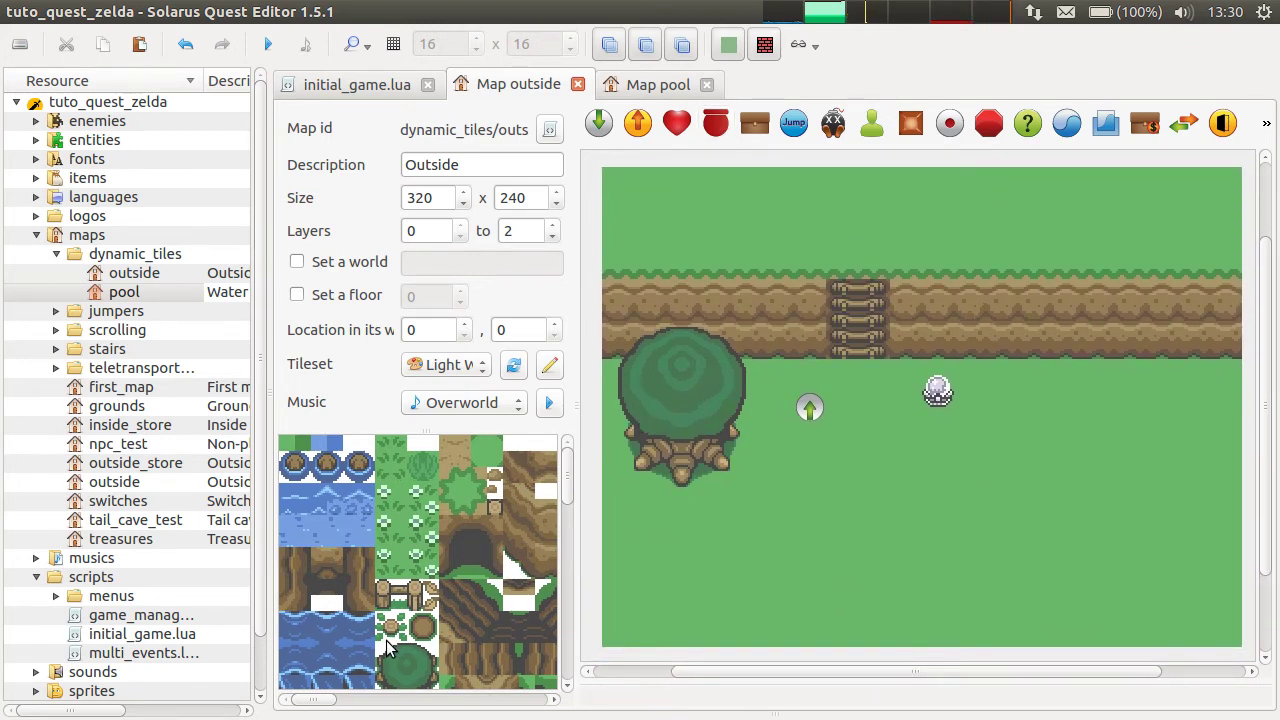
pyautogui.click(845, 318)
pyautogui.keyDown('ctrl'); pyautogui.click(865, 325); pyautogui.keyUp('ctrl')
pyautogui.keyDown('ctrl'); pyautogui.click(881, 320); pyautogui.keyUp('ctrl')
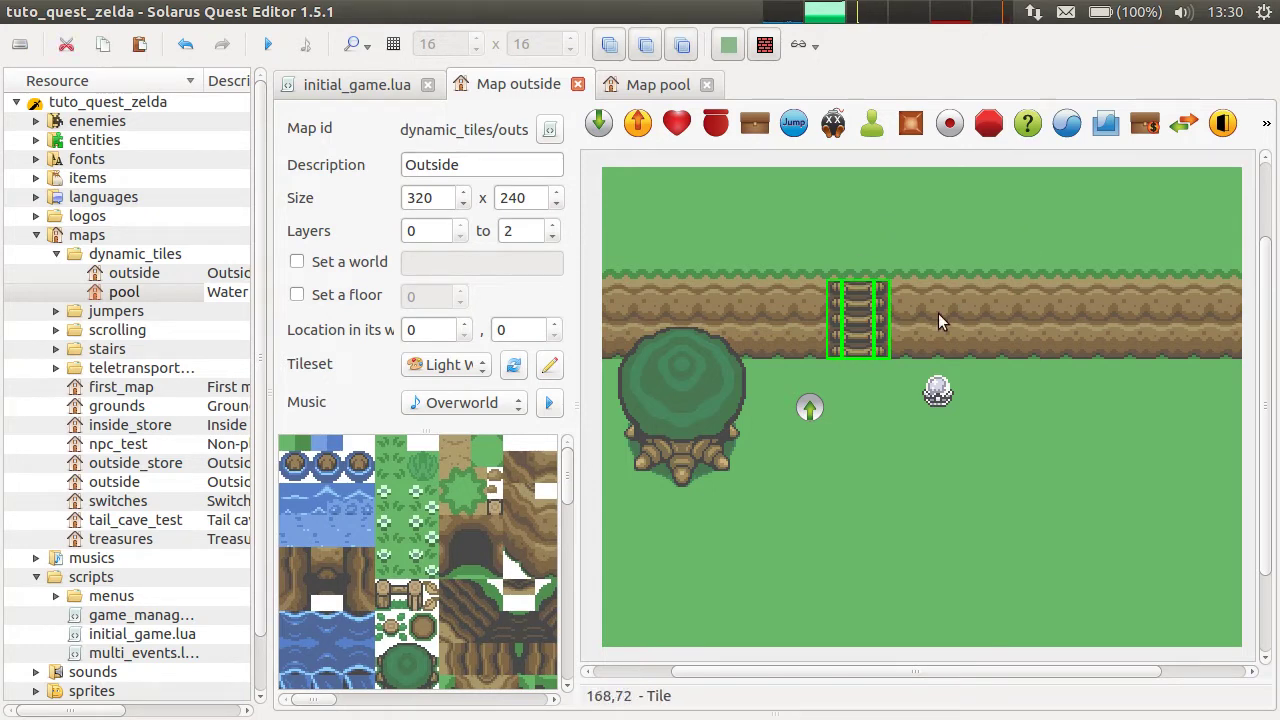
pyautogui.rightClick(864, 320)
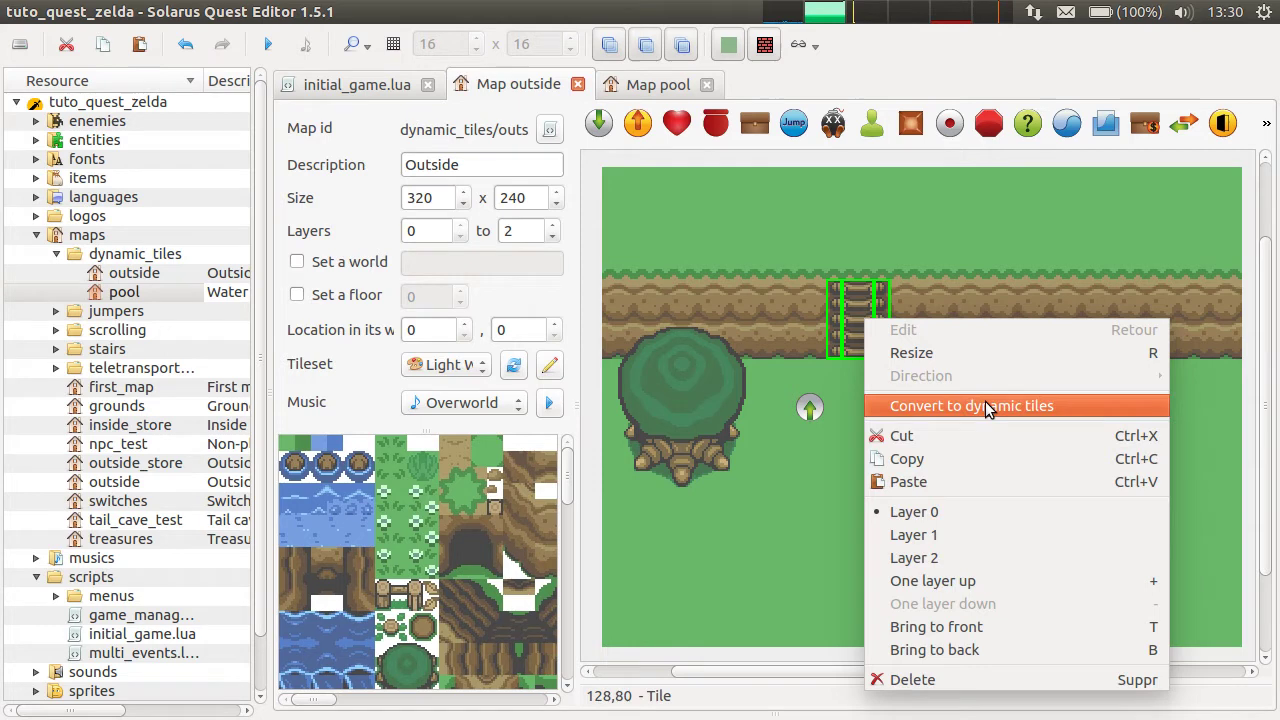
pyautogui.click(1109, 400)
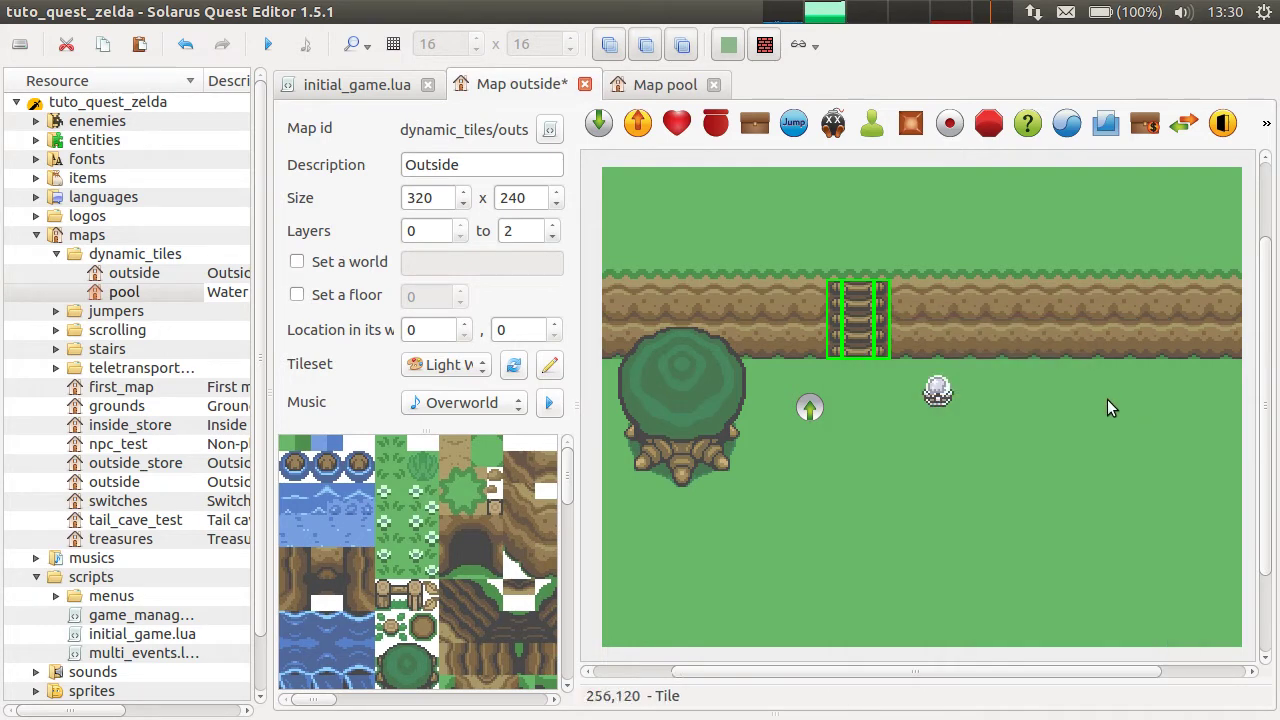
pyautogui.doubleClick(838, 335)
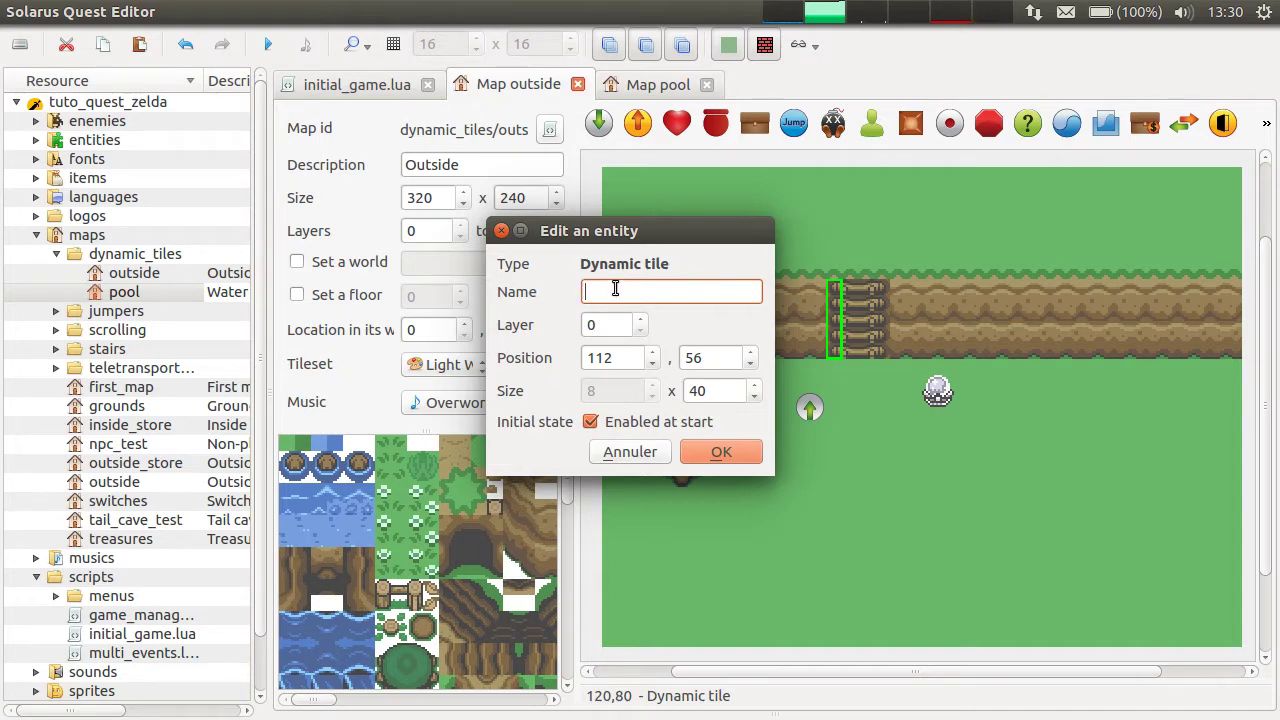
pyautogui.moveTo(737, 235)
pyautogui.mouseDown()
pyautogui.moveTo(667, 223)
pyautogui.moveTo(757, 227)
pyautogui.mouseUp()
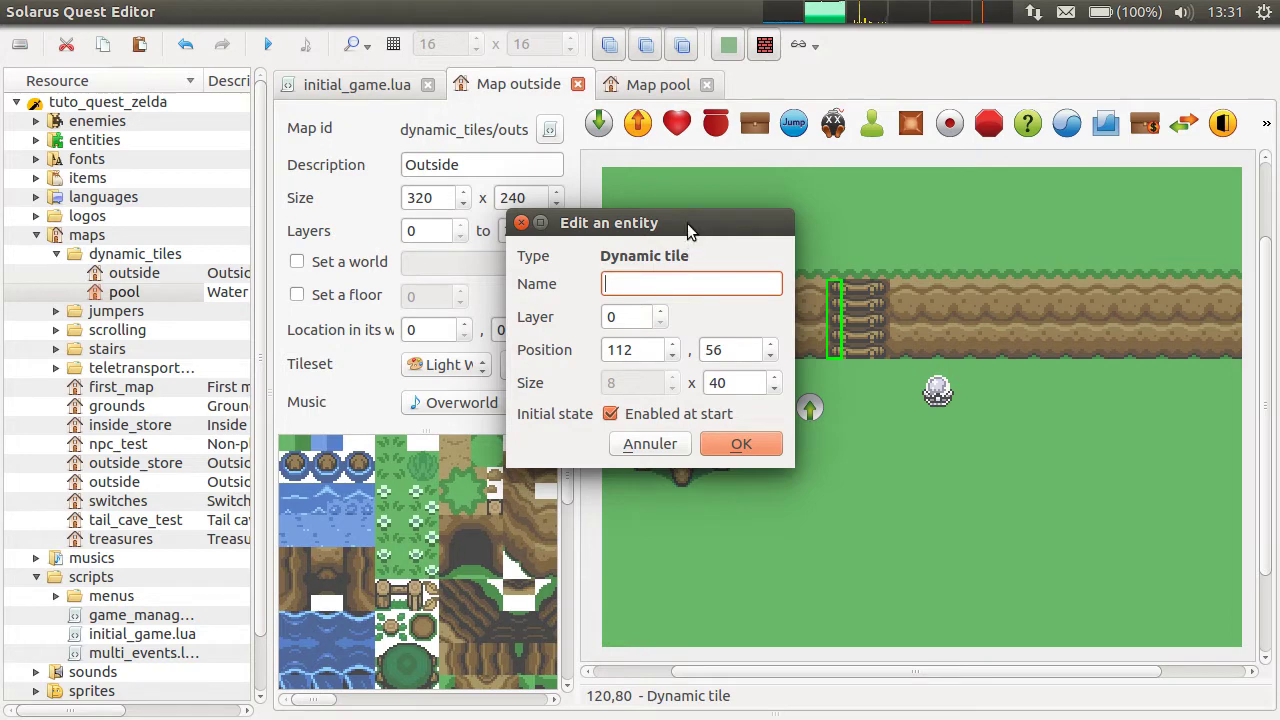
pyautogui.moveTo(686, 224); pyautogui.dragTo(663, 216)
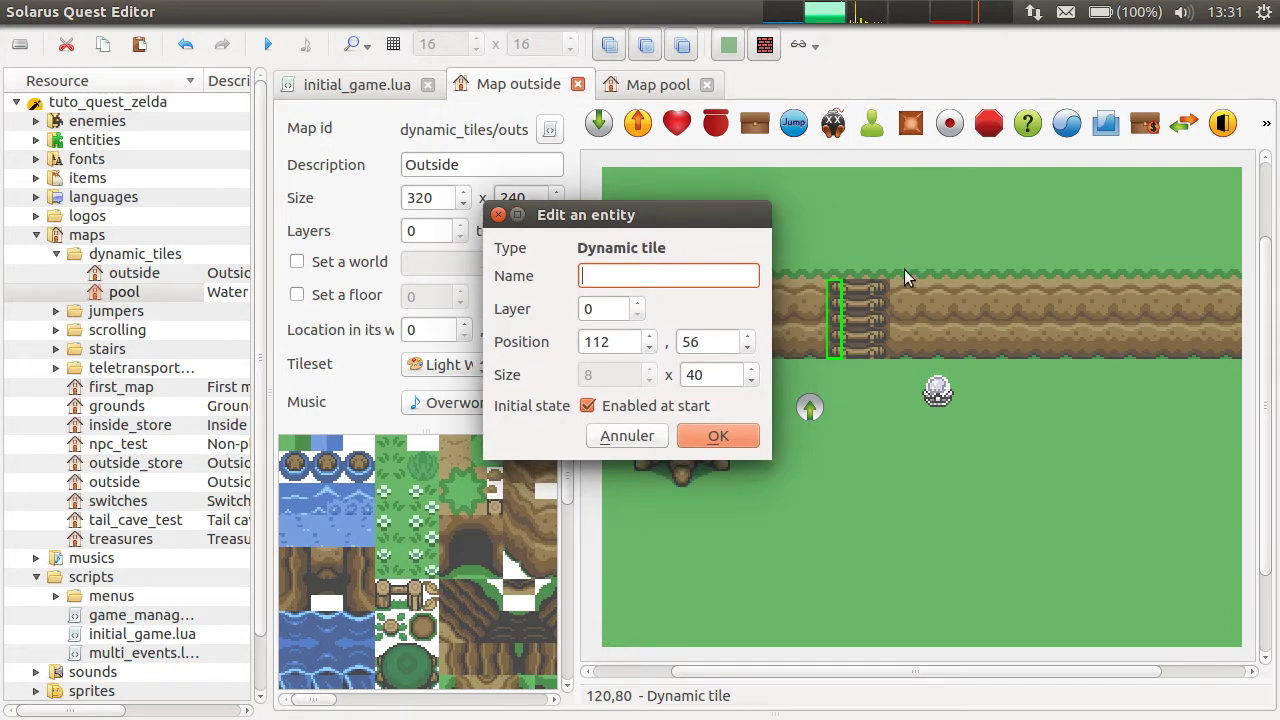
pyautogui.moveTo(622, 219); pyautogui.dragTo(634, 217)
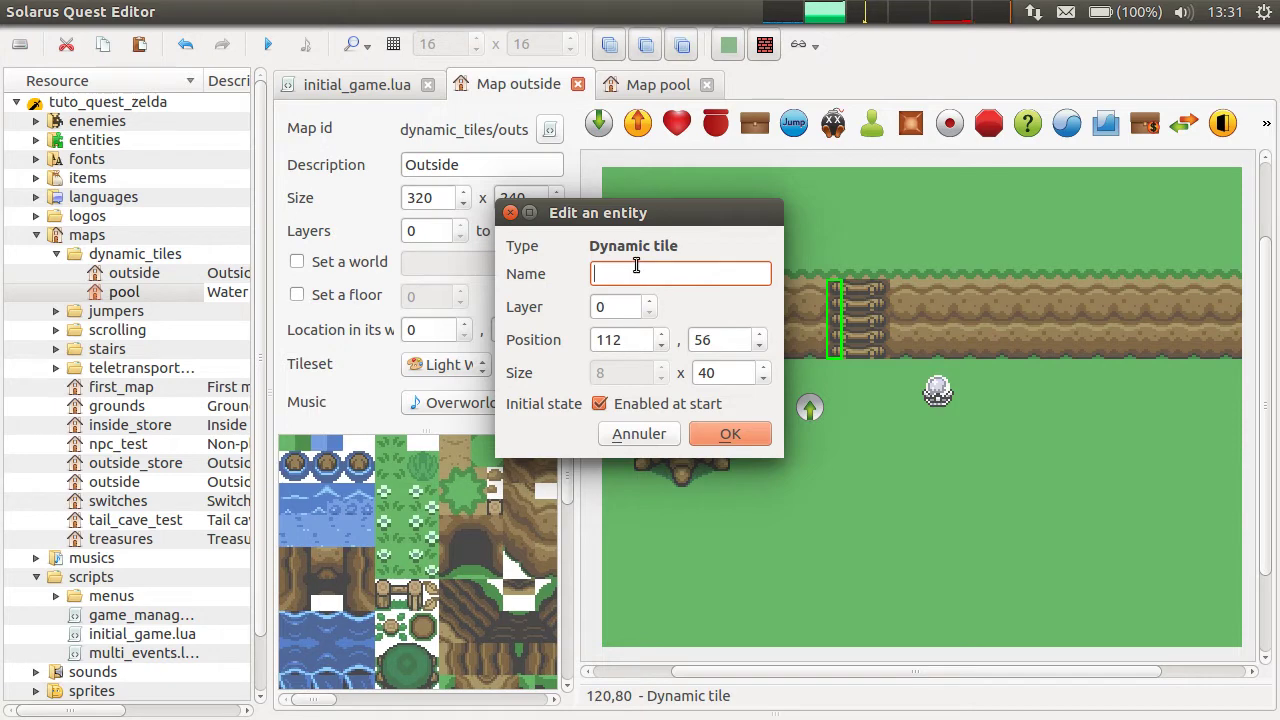
pyautogui.click(645, 433)
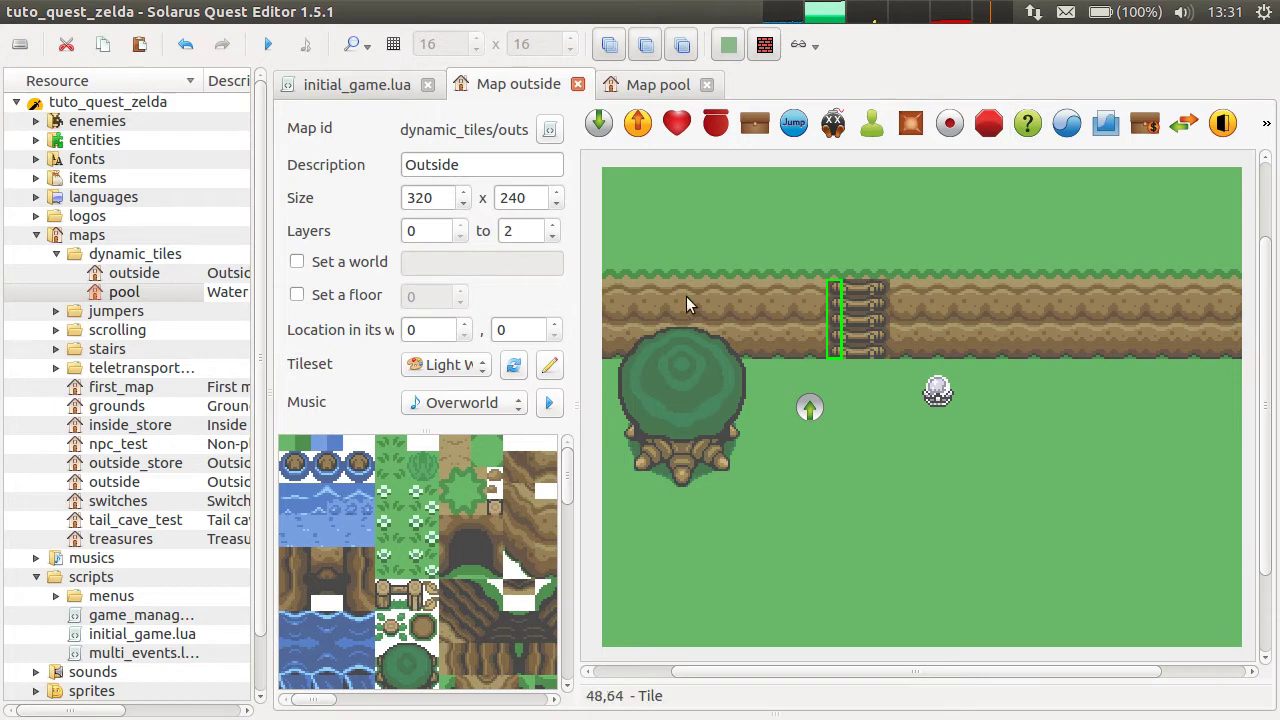
# Step: Name the left ladder dynamic tile at 112, 56 ladder_tile_1 and untick Enabled at start
pyautogui.doubleClick(842, 309)
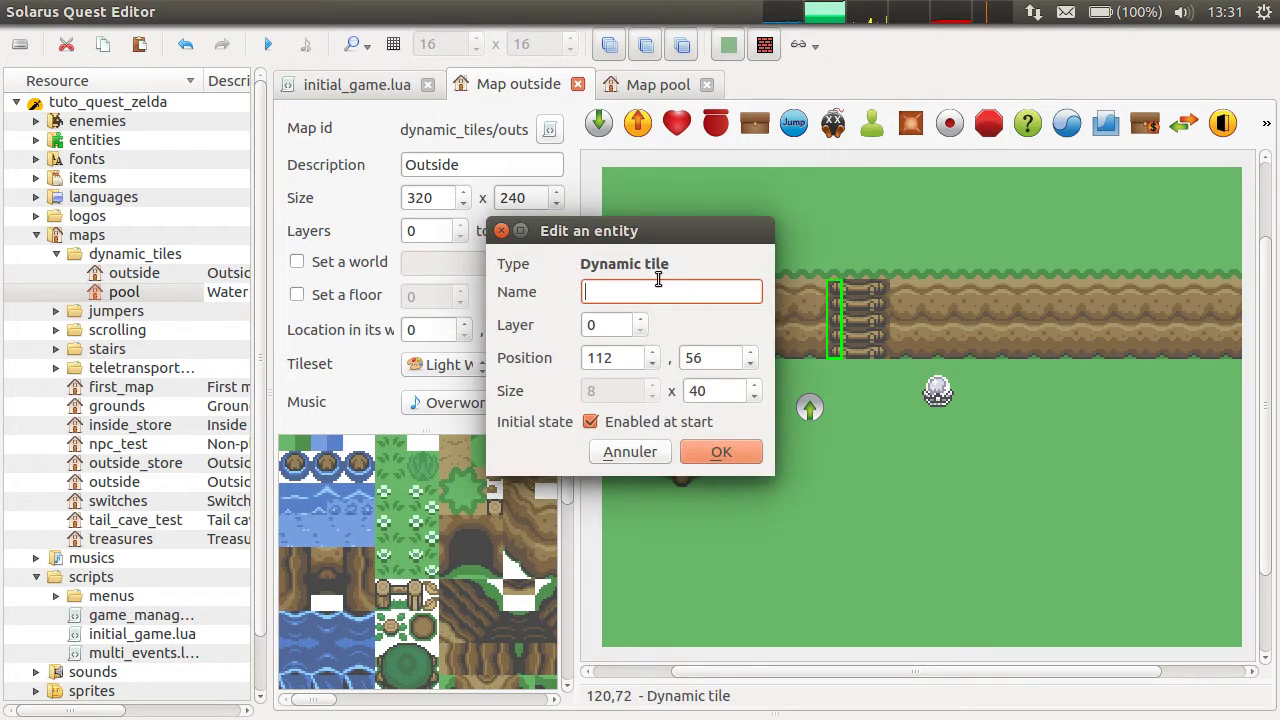
pyautogui.moveTo(631, 231); pyautogui.dragTo(597, 220)
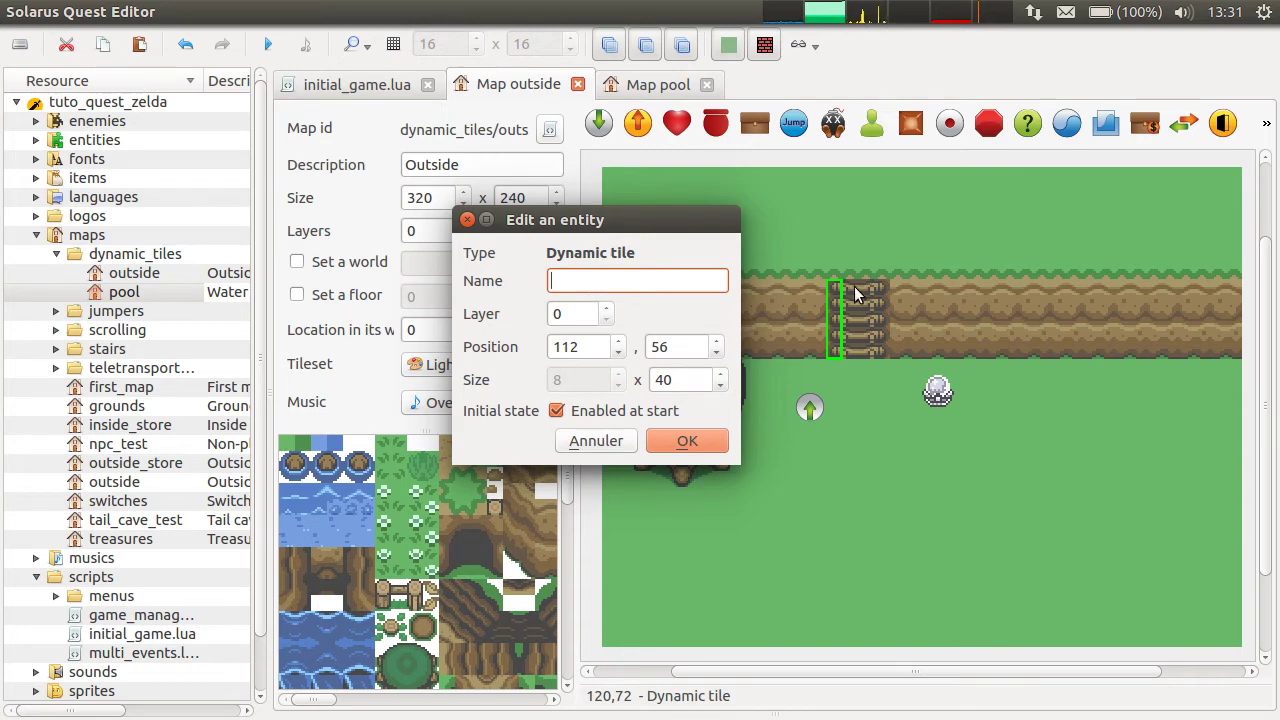
pyautogui.write('lAD')
pyautogui.press('BackSpace')
pyautogui.press('BackSpace')
pyautogui.press('BackSpace')
pyautogui.write('k')
pyautogui.write('ladder_tile_')
pyautogui.doubleClick(694, 289)
pyautogui.hotkey('ctrl', 'c')
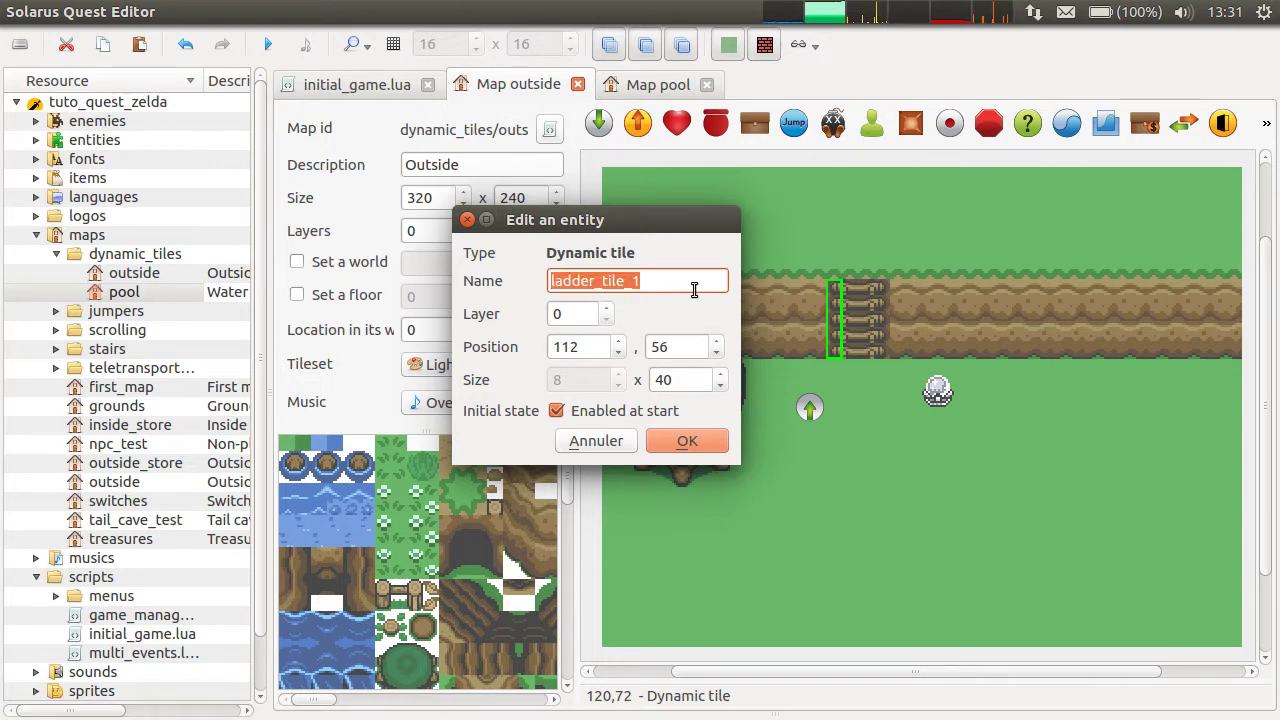
pyautogui.click(557, 410)
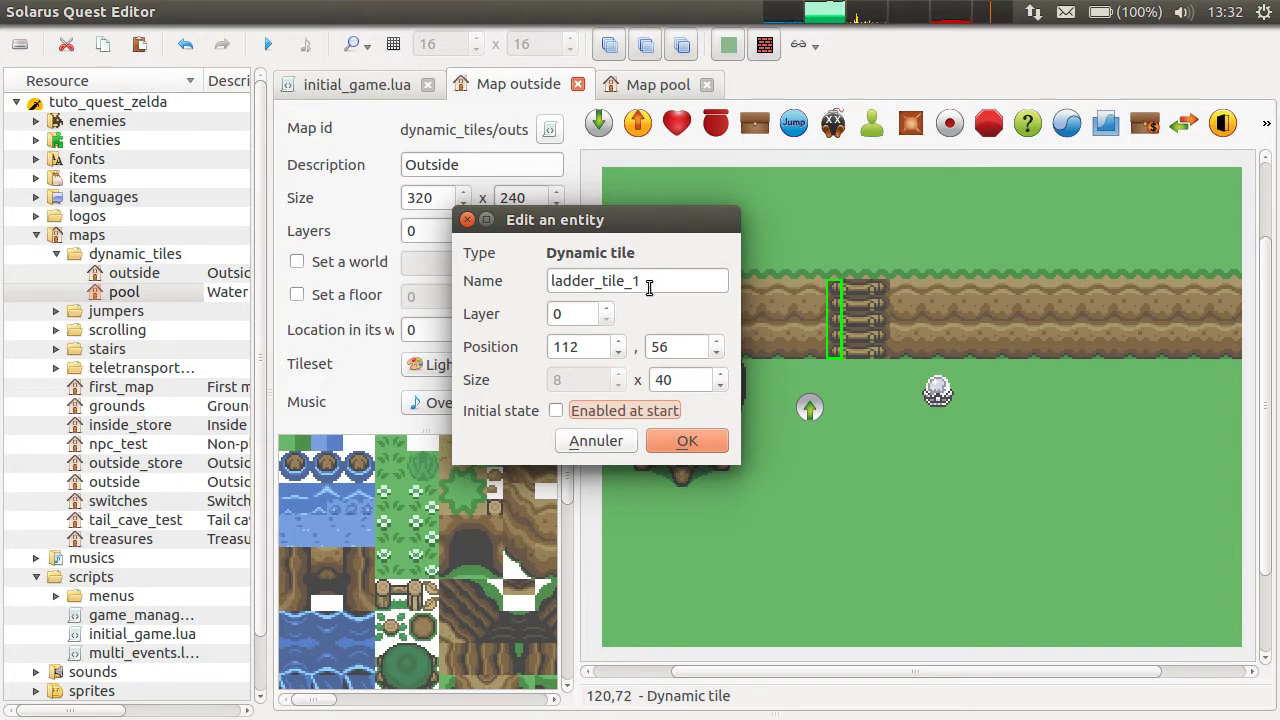
# Step: Confirm ladder_tile_1, then name the remaining ladder tiles and disable them at start
pyautogui.click(700, 441)
pyautogui.doubleClick(874, 311)
pyautogui.hotkey('ctrl', 'v')
pyautogui.click(706, 452)
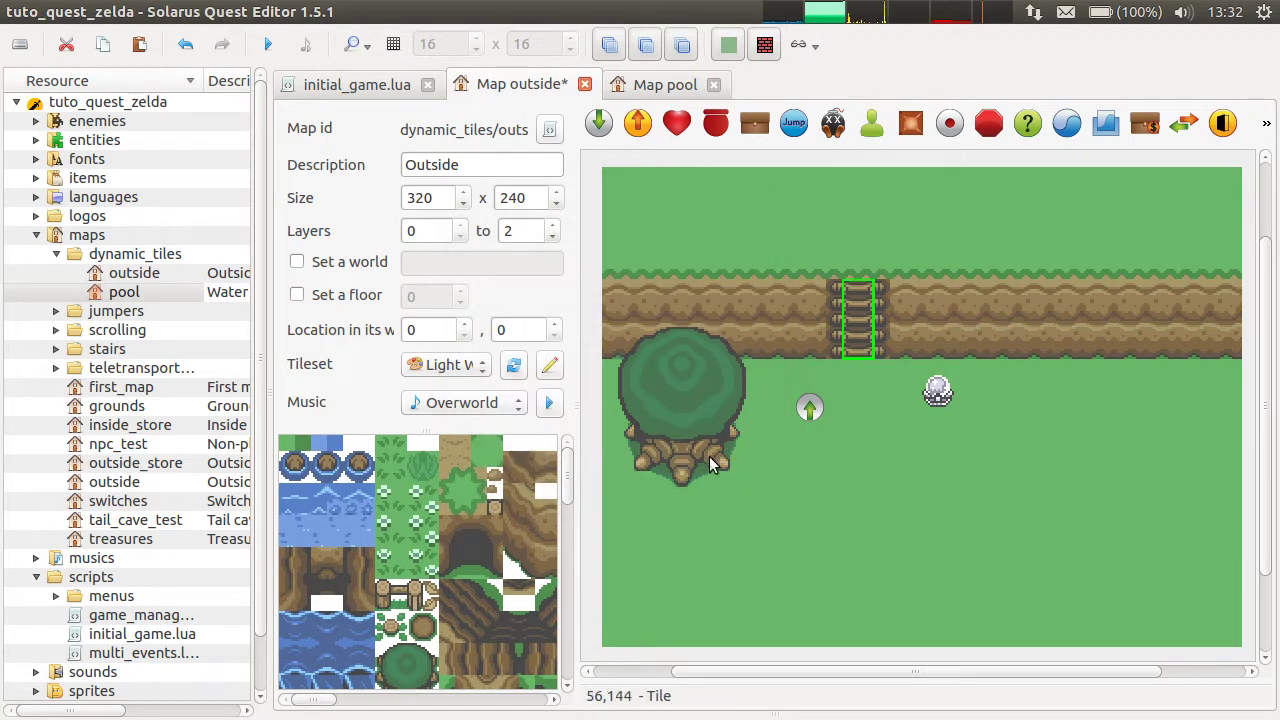
pyautogui.doubleClick(876, 327)
pyautogui.hotkey('ctrl', 'v')
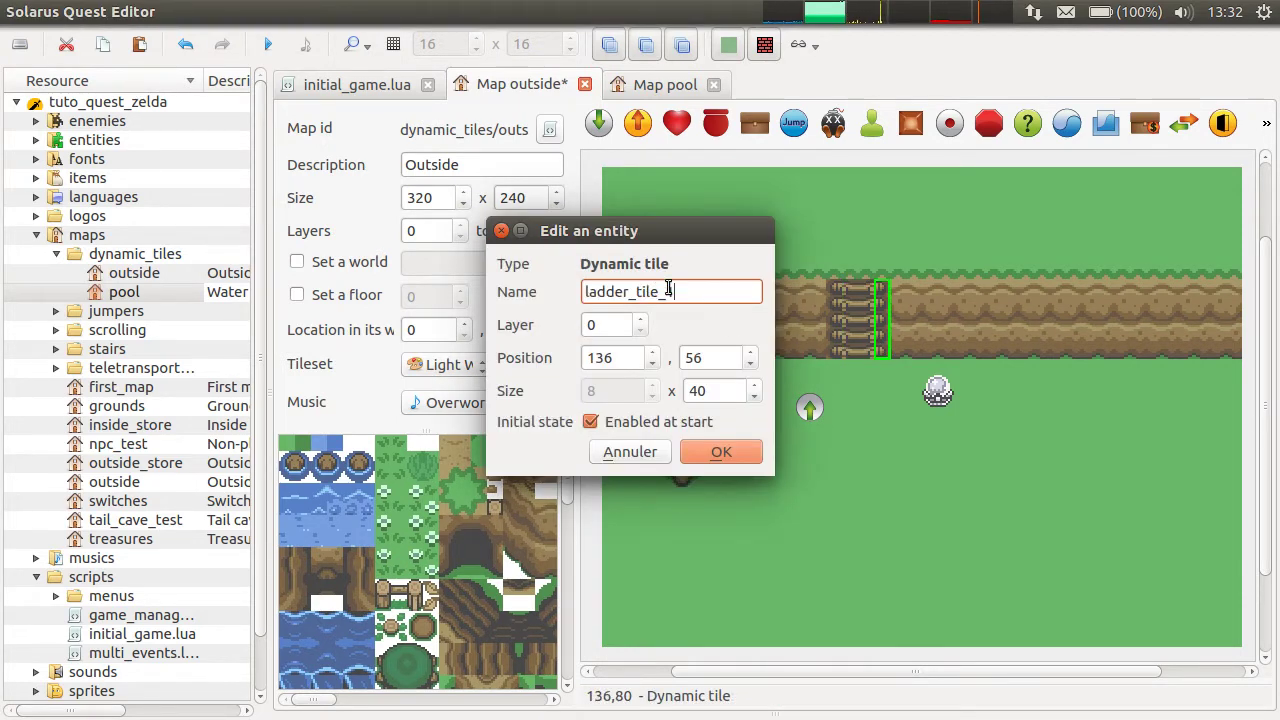
pyautogui.click(699, 425)
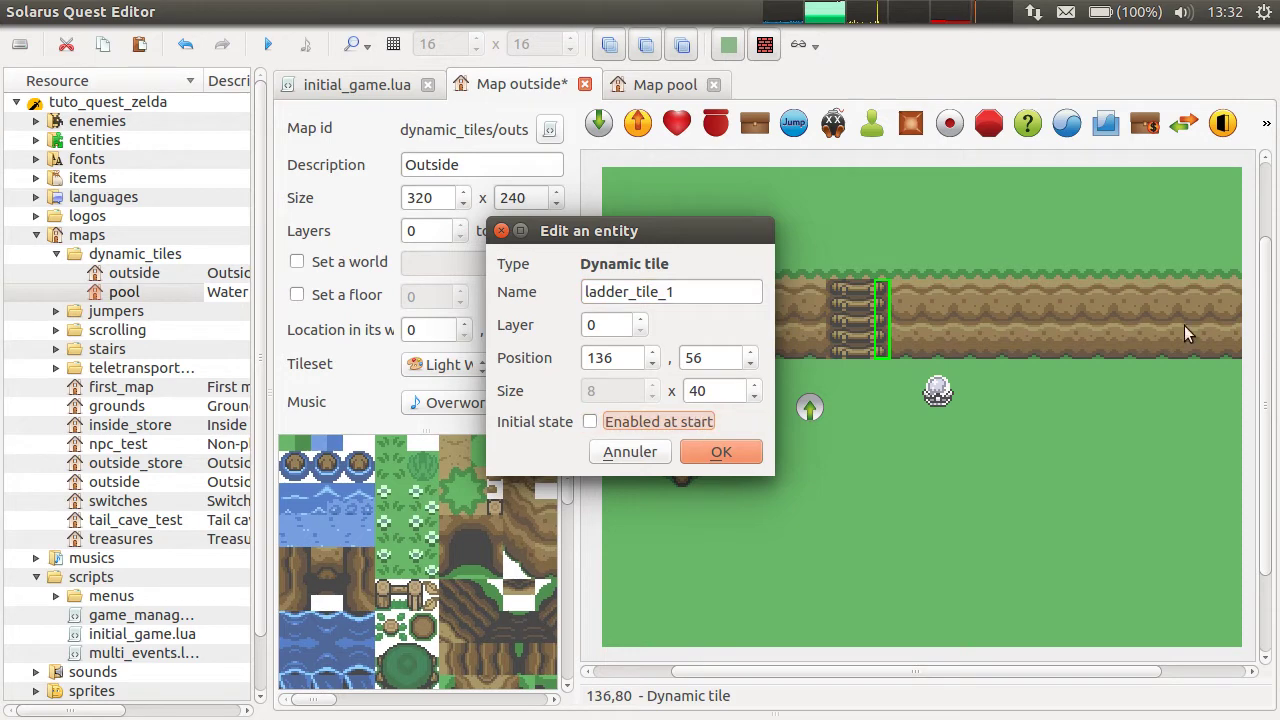
pyautogui.click(721, 450)
# Step: Review and confirm the ladder_tile_2 and ladder_tile_3 properties
pyautogui.doubleClick(858, 328)
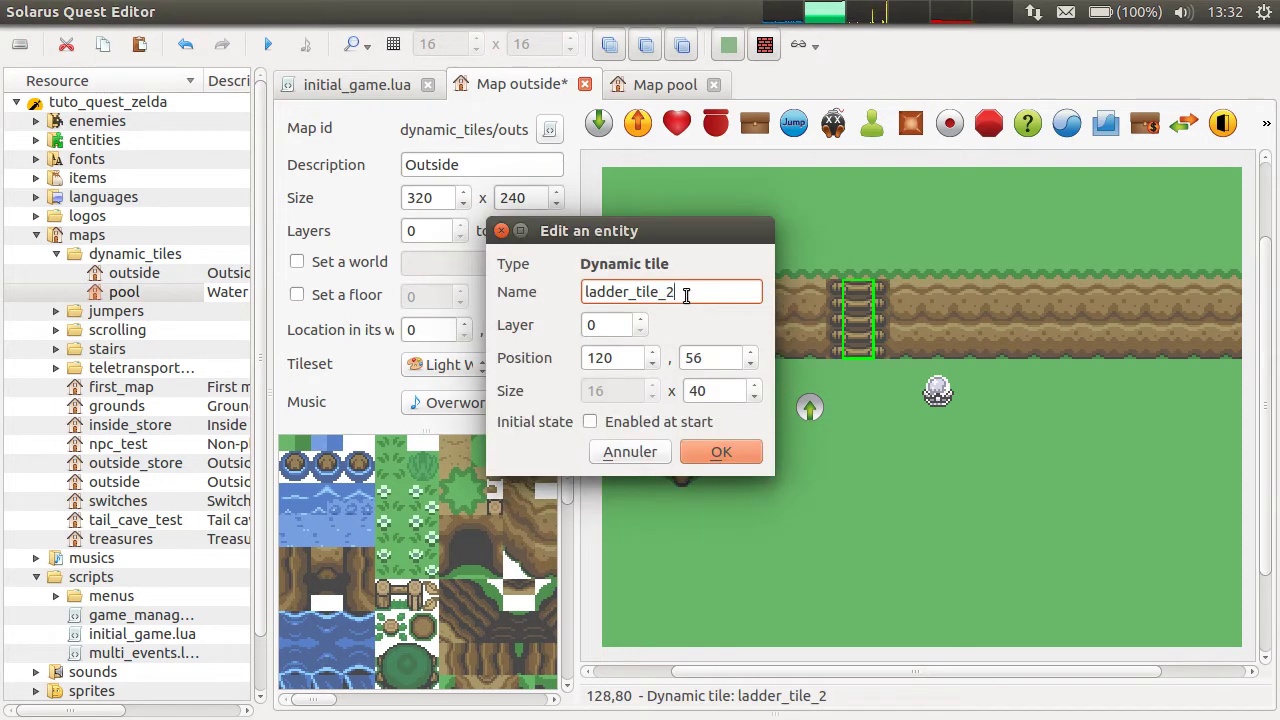
pyautogui.click(721, 451)
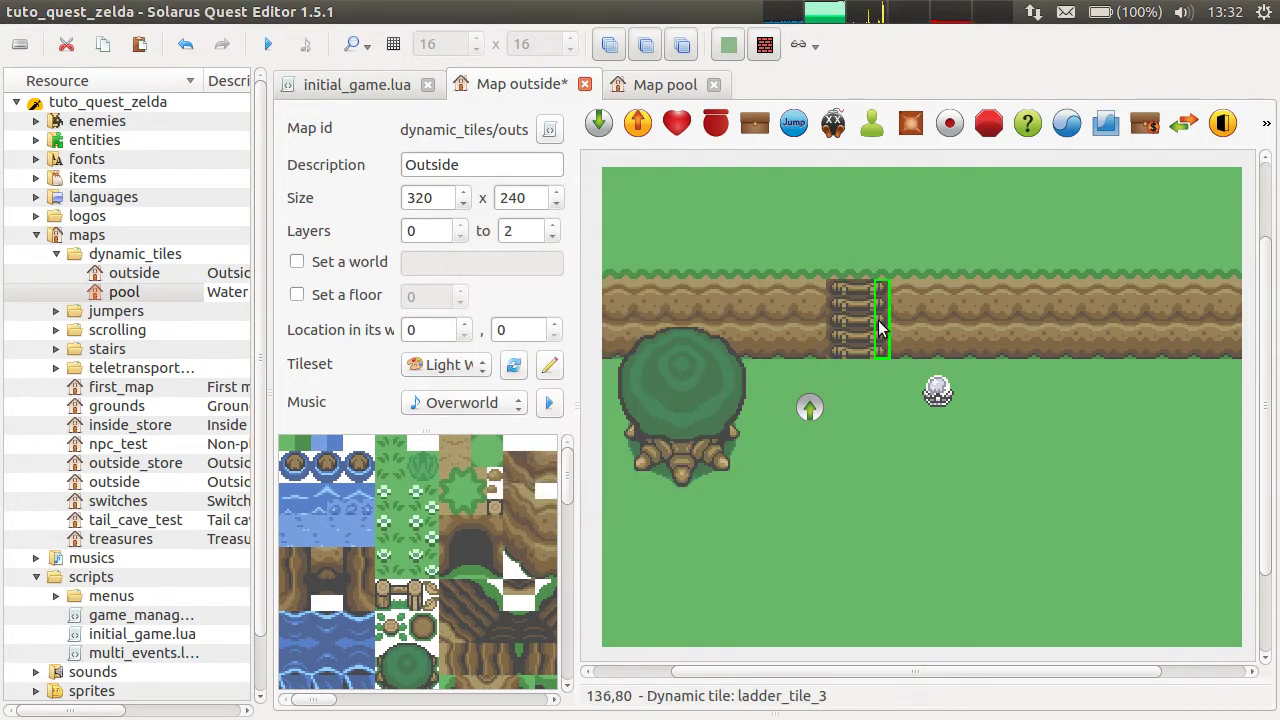
pyautogui.doubleClick(880, 328)
pyautogui.click(737, 458)
# Step: Save the map, recheck ladder_tile_3, and run the quest to test it
pyautogui.hotkey('ctrl', 's')
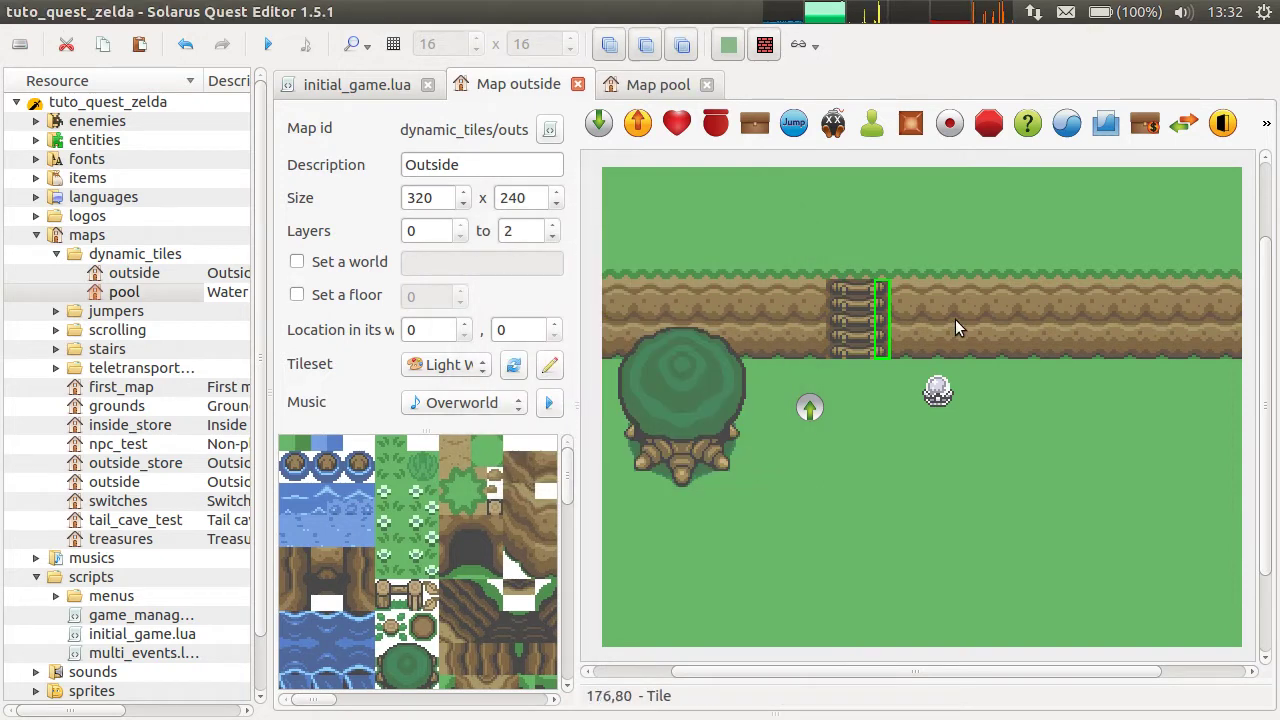
pyautogui.doubleClick(884, 330)
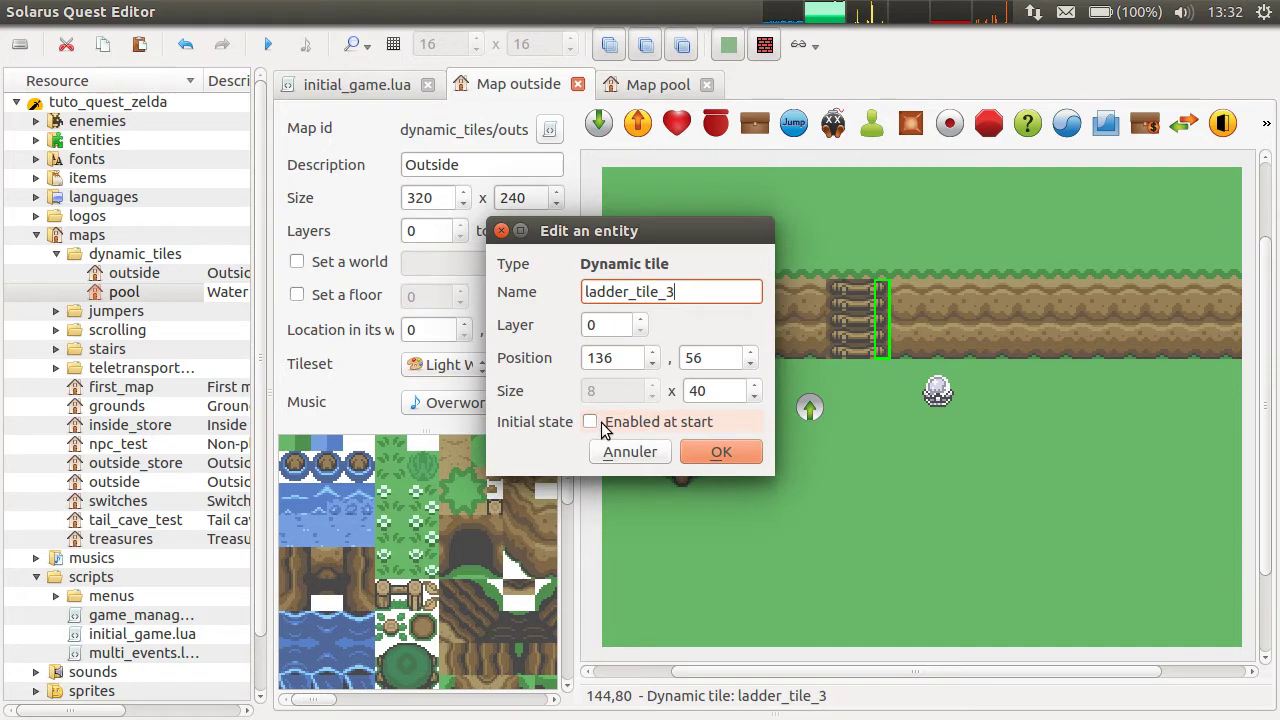
pyautogui.click(628, 452)
pyautogui.click(268, 44)
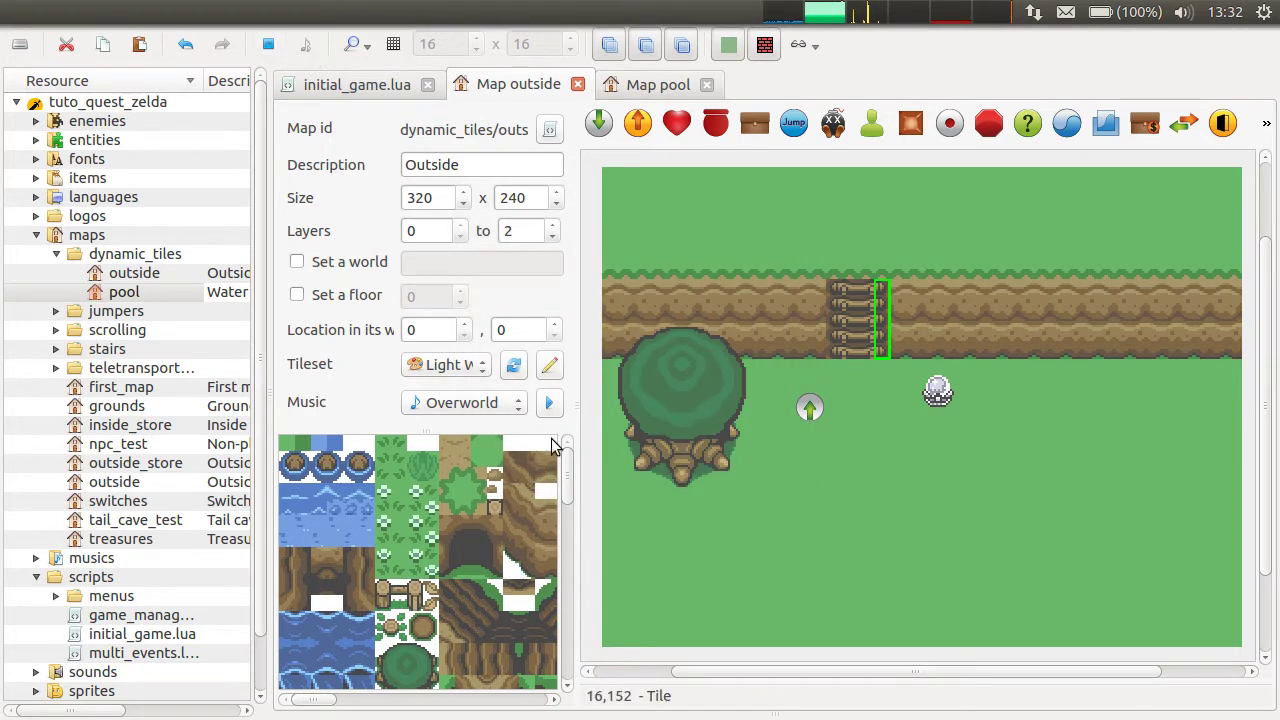